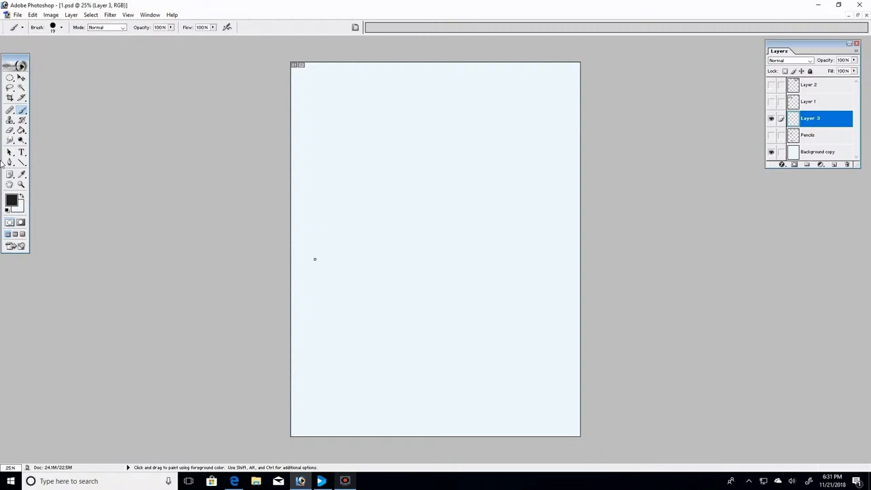
Step: Sketch a slanted pencil with a rounded eraser end, a banded ferrule and a sharpened tip on Layer 3
left_click_drag(347, 156, 368, 153)
left_click_drag(341, 180, 424, 331)
mouse_move(370, 153)
left_mouse_down()
mouse_move(440, 317)
mouse_move(443, 345)
left_mouse_up()
mouse_move(443, 345)
left_mouse_down()
mouse_move(440, 323)
mouse_move(373, 215)
left_mouse_up()
left_click_drag(426, 328, 430, 324)
left_click_drag(369, 175, 353, 201)
Step: Draw a tilted sheet of paper behind the pencil, add a squiggle at its tip and shade the eraser
mouse_move(374, 189)
left_mouse_down()
mouse_move(353, 203)
mouse_move(411, 192)
mouse_move(462, 108)
mouse_move(584, 192)
mouse_move(461, 407)
left_mouse_up()
mouse_move(436, 406)
left_mouse_down()
mouse_move(451, 413)
mouse_move(339, 333)
mouse_move(371, 255)
left_mouse_up()
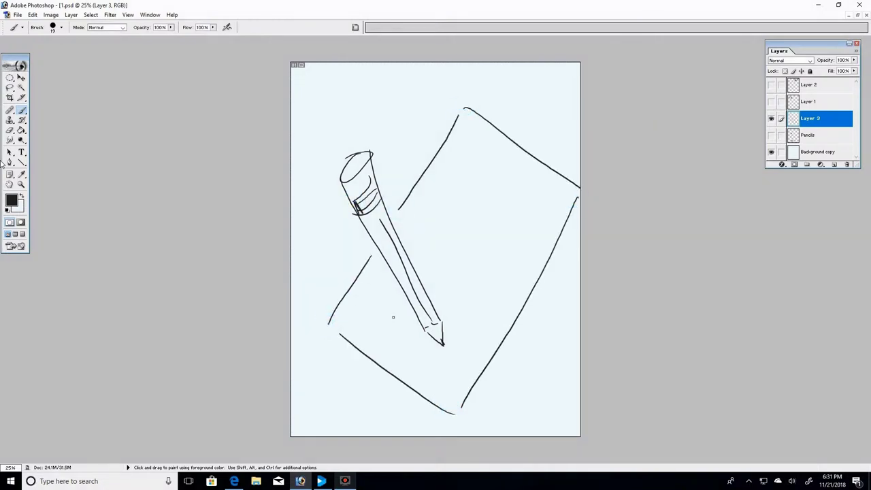
left_click_drag(443, 344, 483, 346)
mouse_move(353, 195)
left_mouse_down()
mouse_move(344, 173)
mouse_move(356, 173)
mouse_move(340, 182)
left_mouse_up()
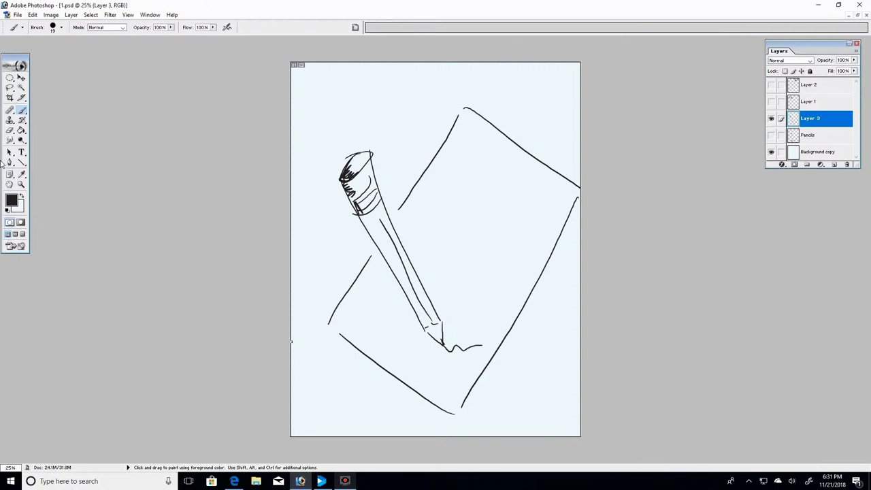
Step: Draw parallel slanted ruled lines across the paper on the upper-right side of the pencil
left_click_drag(475, 157, 529, 195)
left_click_drag(470, 181, 526, 226)
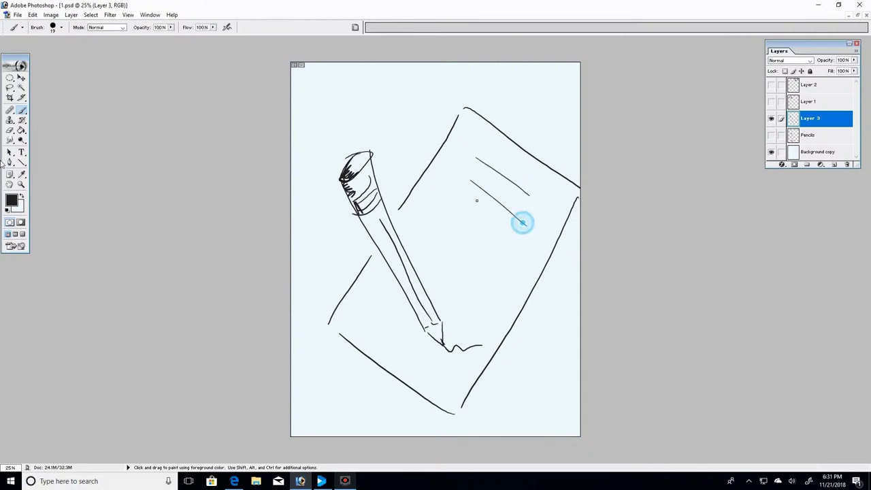
mouse_move(442, 187)
left_mouse_down()
mouse_move(527, 245)
mouse_move(523, 270)
left_mouse_up()
left_click_drag(420, 220, 507, 286)
left_click_drag(405, 223, 497, 299)
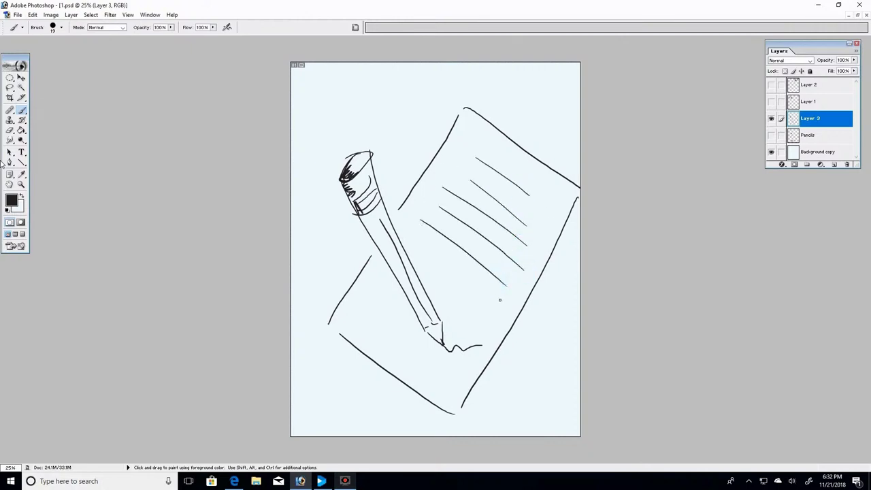
left_click_drag(413, 249, 496, 318)
left_click_drag(433, 282, 479, 322)
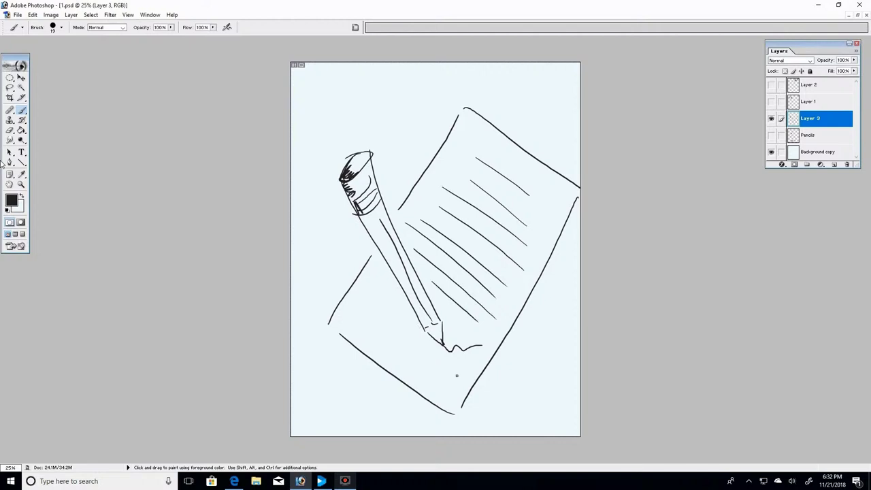
Step: Add ruled lines to the paper's lower part on both sides of the pencil and touch up the pencil's edge
left_click_drag(348, 295, 405, 316)
mouse_move(349, 315)
left_mouse_down()
mouse_move(452, 373)
mouse_move(443, 382)
left_mouse_up()
left_click_drag(357, 334, 437, 392)
mouse_move(366, 285)
left_mouse_down()
mouse_move(403, 315)
mouse_move(395, 290)
left_mouse_up()
mouse_move(455, 326)
left_mouse_down()
mouse_move(481, 344)
mouse_move(482, 364)
left_mouse_up()
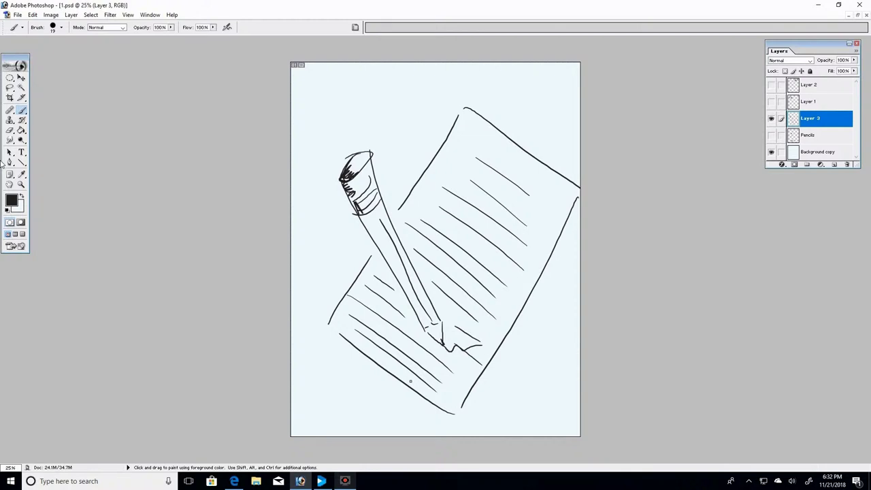
left_click_drag(377, 212, 383, 226)
Step: Delete Layer 3 with the pencil and paper sketch and show the Pencils layer
left_click_drag(813, 125, 847, 165)
left_click(771, 119)
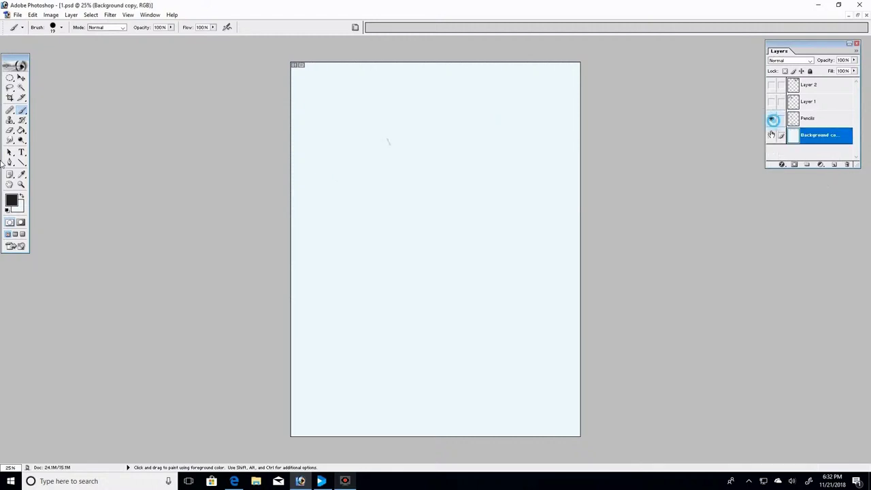
Step: Divide the thick rectangle into four cells with a vertical and a horizontal line and number them 1 to 4
left_click_drag(442, 195, 449, 364)
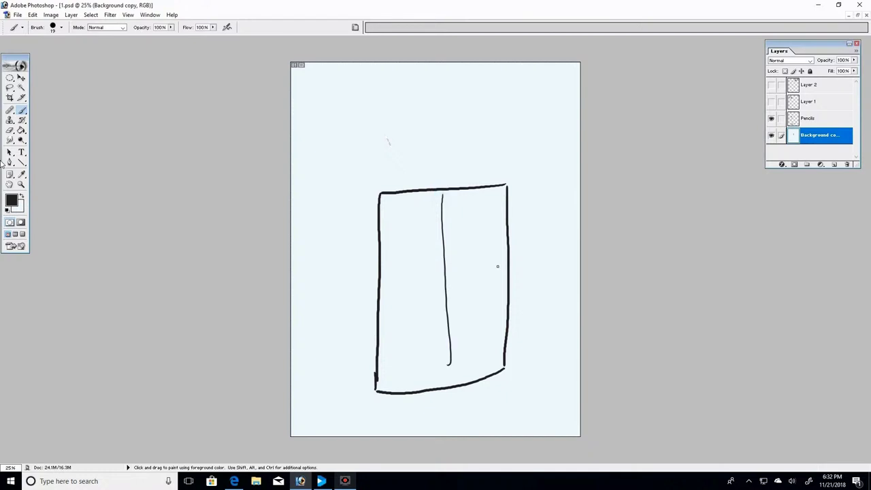
left_click_drag(504, 272, 378, 276)
left_click_drag(449, 363, 448, 381)
left_click_drag(410, 230, 410, 241)
left_click_drag(467, 233, 481, 247)
mouse_move(409, 329)
left_mouse_down()
mouse_move(421, 322)
mouse_move(411, 342)
left_mouse_up()
left_click_drag(467, 319, 471, 343)
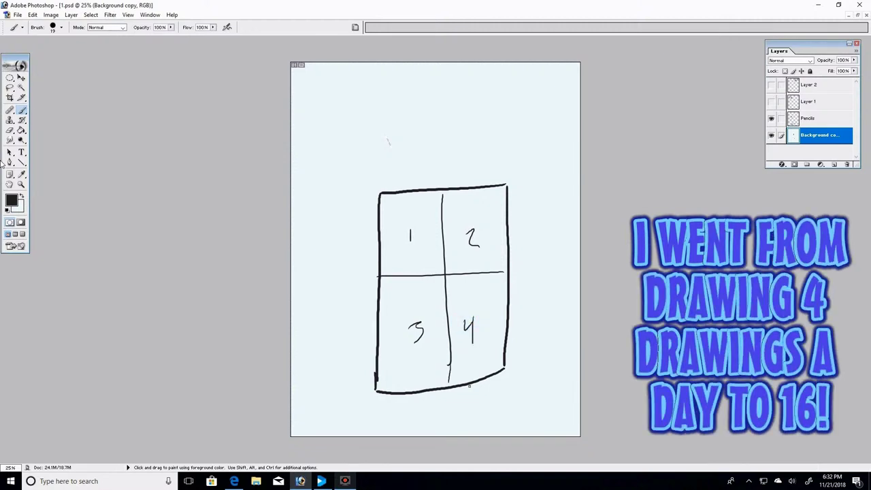
Step: Undo the numbers and dividing lines inside the rectangle
key("ctrl+alt+z")
key("ctrl+alt+z")
key("ctrl+alt+z")
key("ctrl+alt+z")
key("ctrl+alt+z")
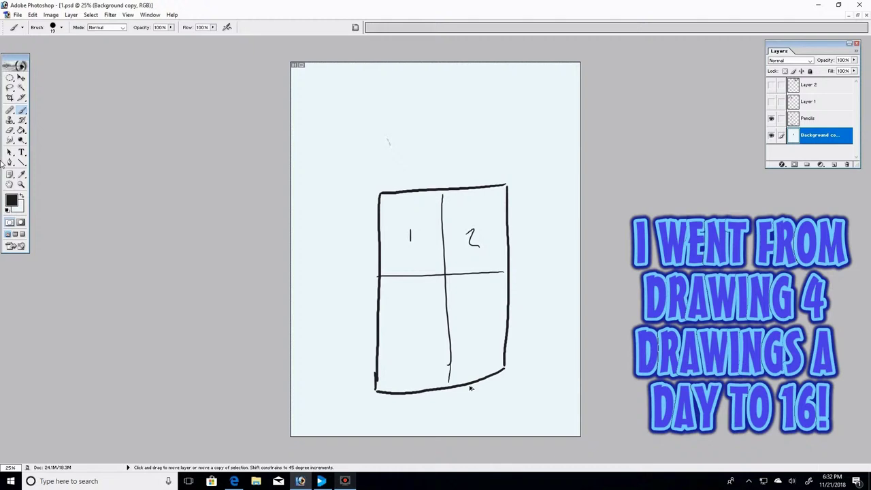
key("ctrl+alt+z")
key("ctrl+alt+z")
key("ctrl+alt+z")
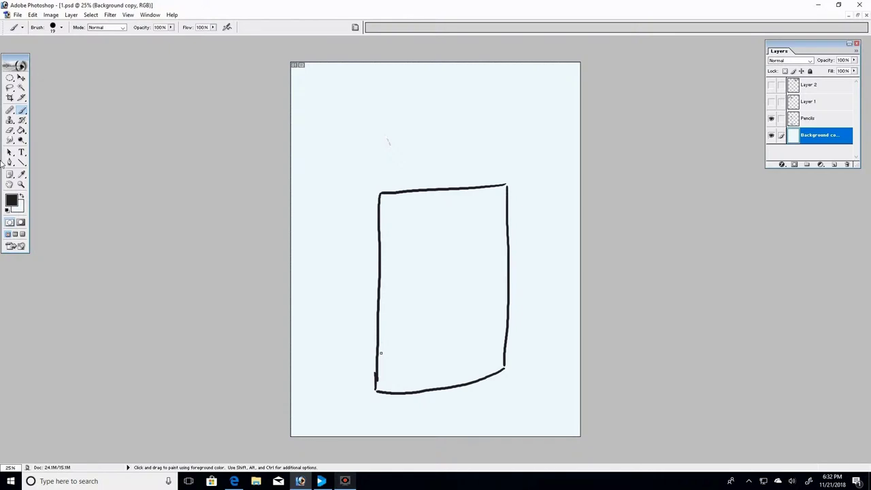
Step: Show Layer 1 and set the foreground color to a gray with 0% cyan, magenta and yellow and 40% black
left_click(771, 101)
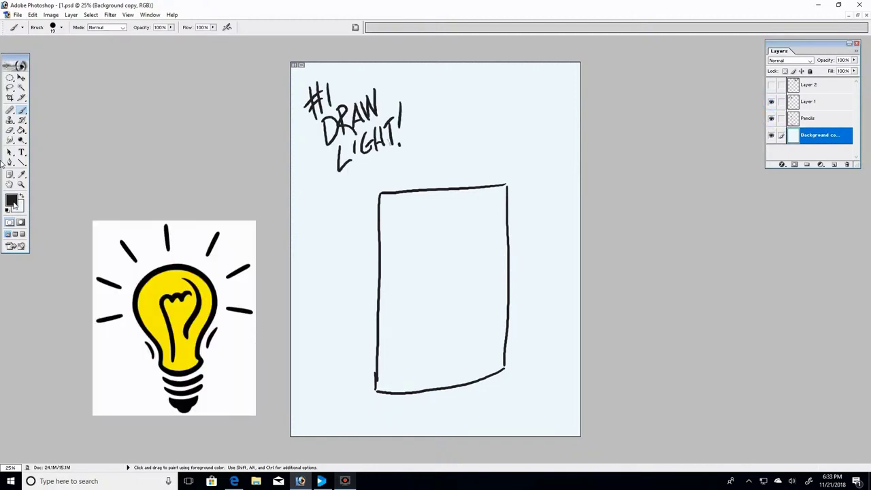
left_click(11, 200)
double_click(527, 299)
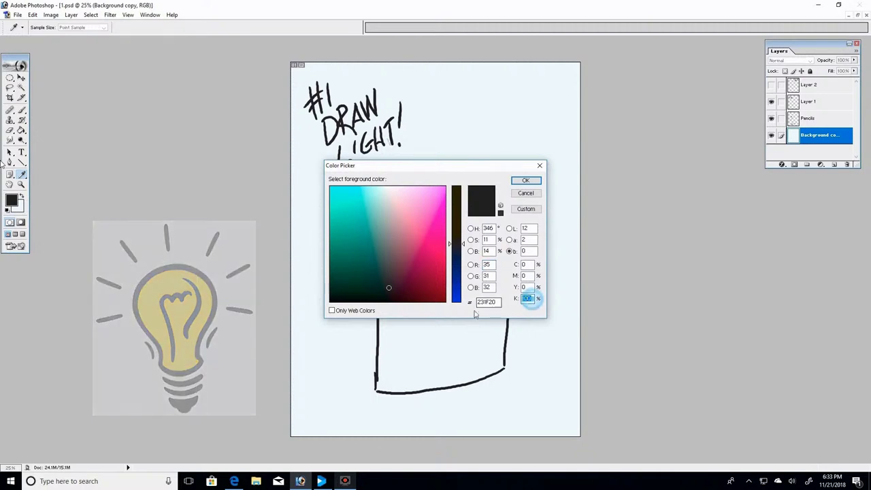
type("4")
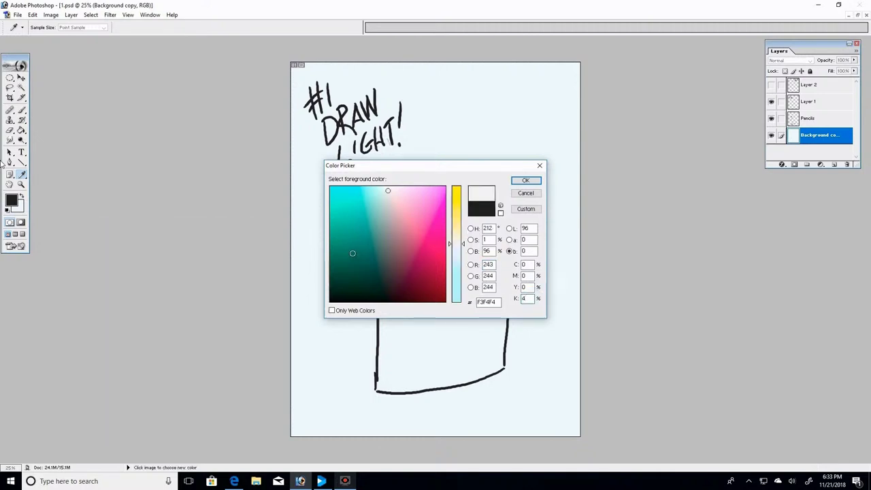
left_click(341, 254)
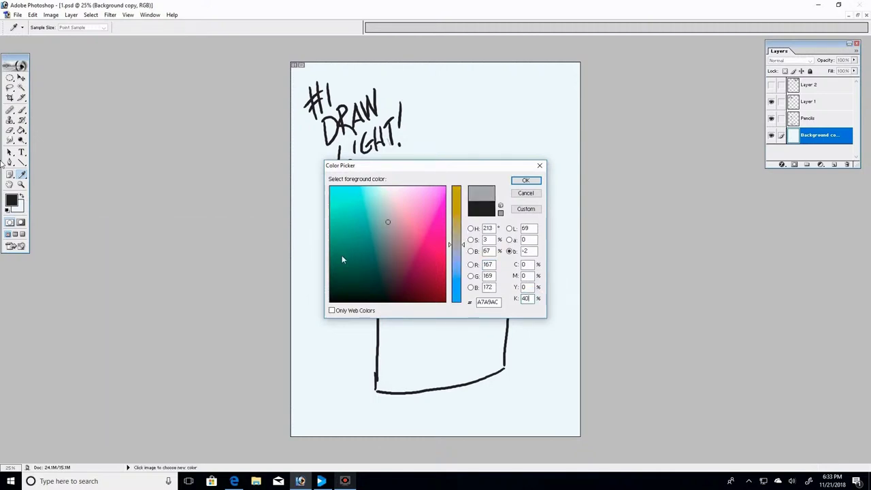
key("Return")
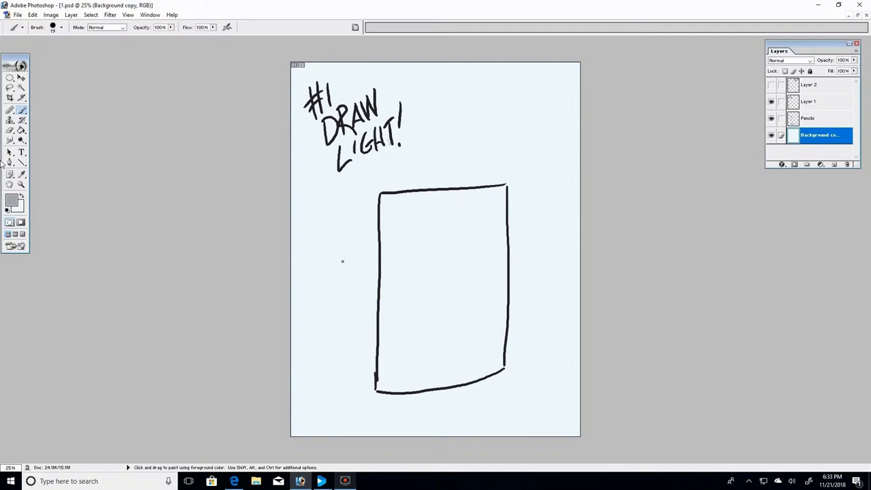
Step: Sketch a light gray squiggle and a pencil beside the rectangle, with small arrows pointing at the pencil's eraser end
left_click_drag(312, 153, 326, 229)
mouse_move(323, 250)
left_mouse_down()
mouse_move(335, 245)
mouse_move(326, 281)
mouse_move(351, 384)
mouse_move(362, 373)
mouse_move(358, 395)
left_mouse_up()
mouse_move(338, 266)
left_mouse_down()
mouse_move(328, 269)
mouse_move(337, 267)
left_mouse_up()
mouse_move(328, 273)
left_mouse_down()
mouse_move(338, 275)
mouse_move(306, 258)
left_mouse_up()
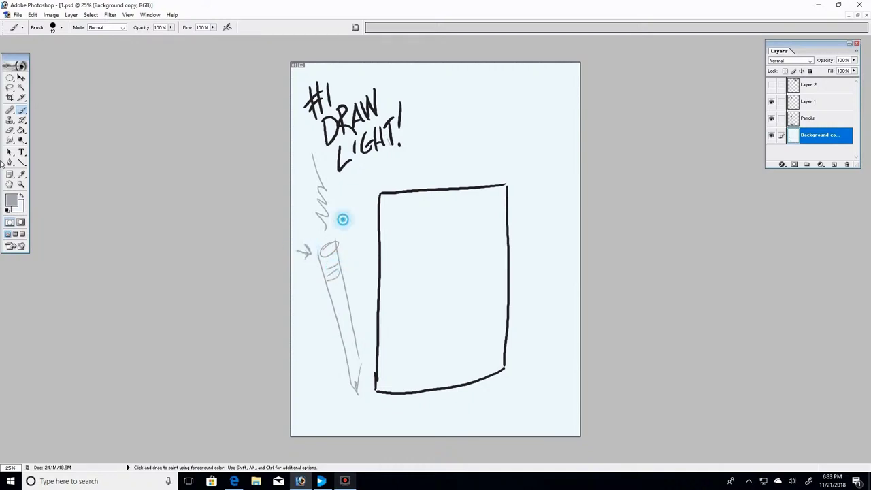
left_click_drag(342, 219, 339, 235)
left_click_drag(336, 228, 347, 242)
left_click_drag(348, 242, 353, 248)
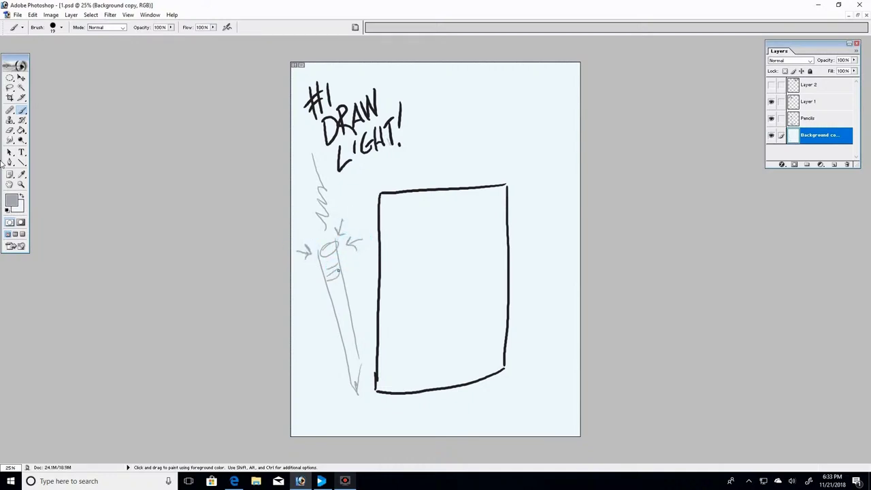
Step: Undo the gray squiggle, pencil and arrows, and show Layer 2
key("ctrl+alt+z")
key("ctrl+alt+z")
key("ctrl+alt+z")
key("ctrl+alt+z")
key("ctrl+alt+z")
key("ctrl+alt+z")
key("ctrl+alt+z")
key("ctrl+alt+z")
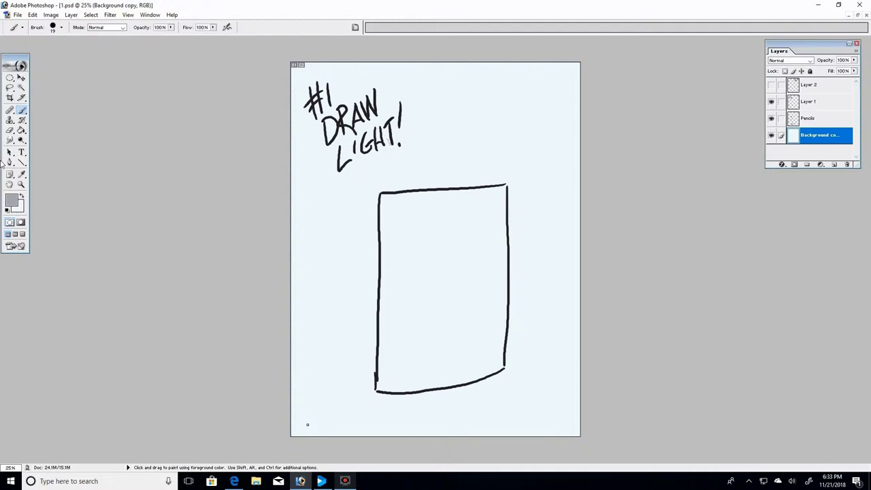
left_click(771, 84)
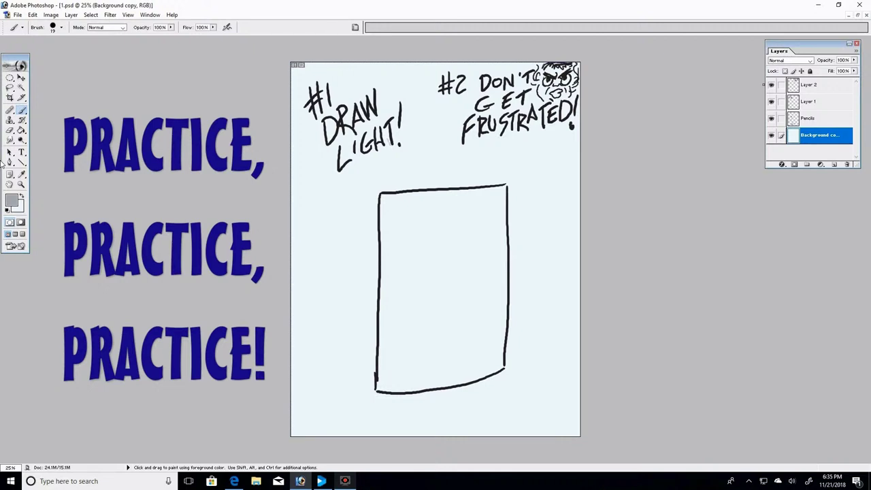
Step: Sketch a gray game controller with buttons and a hanging cord to the left of the rectangle
mouse_move(355, 236)
left_mouse_down()
mouse_move(307, 218)
mouse_move(298, 261)
mouse_move(323, 252)
mouse_move(349, 269)
mouse_move(361, 254)
mouse_move(310, 227)
left_mouse_up()
left_click_drag(310, 244, 311, 245)
mouse_move(322, 241)
left_mouse_down()
mouse_move(350, 247)
mouse_move(343, 243)
mouse_move(348, 259)
mouse_move(340, 249)
mouse_move(353, 257)
mouse_move(345, 260)
mouse_move(322, 351)
left_mouse_up()
left_click_drag(344, 278, 324, 359)
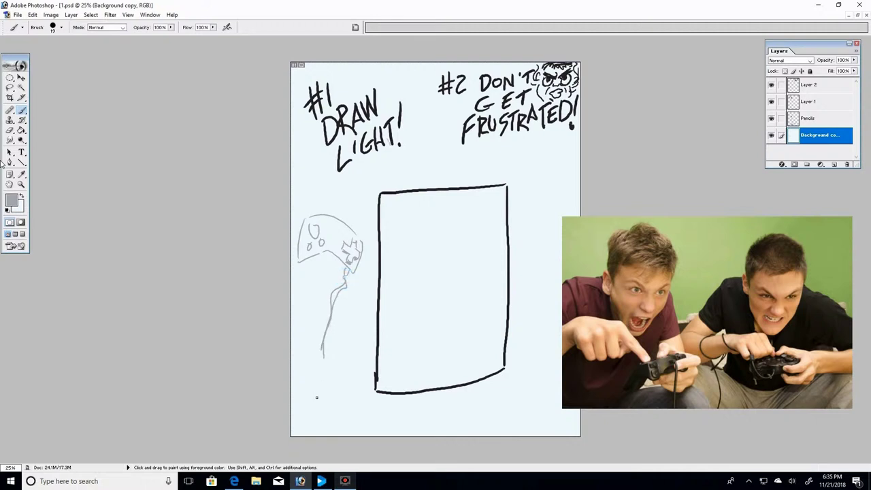
Step: Undo the controller's last strokes and paint over the rest with a 97 px brush in the pale background color
key("ctrl+alt+z")
key("ctrl+alt+z")
key("ctrl+alt+z")
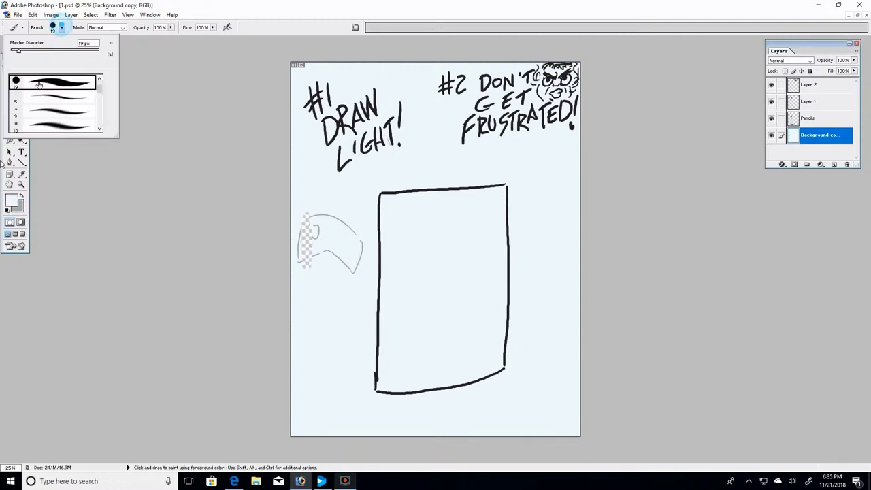
left_click_drag(75, 42, 86, 42)
left_click(308, 211)
mouse_move(308, 211)
left_mouse_down()
mouse_move(297, 270)
mouse_move(298, 228)
mouse_move(302, 258)
mouse_move(336, 257)
mouse_move(316, 246)
mouse_move(304, 269)
mouse_move(321, 251)
mouse_move(350, 267)
mouse_move(359, 263)
mouse_move(364, 247)
mouse_move(339, 223)
mouse_move(306, 215)
mouse_move(325, 220)
mouse_move(301, 226)
left_mouse_up()
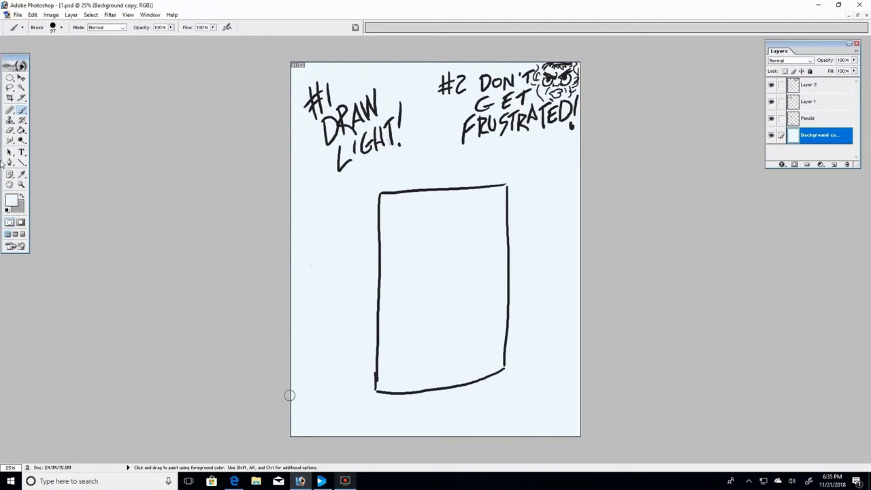
Step: Draw gray divider lines around the #1 and #2 tips with a 38 px brush
left_click(21, 196)
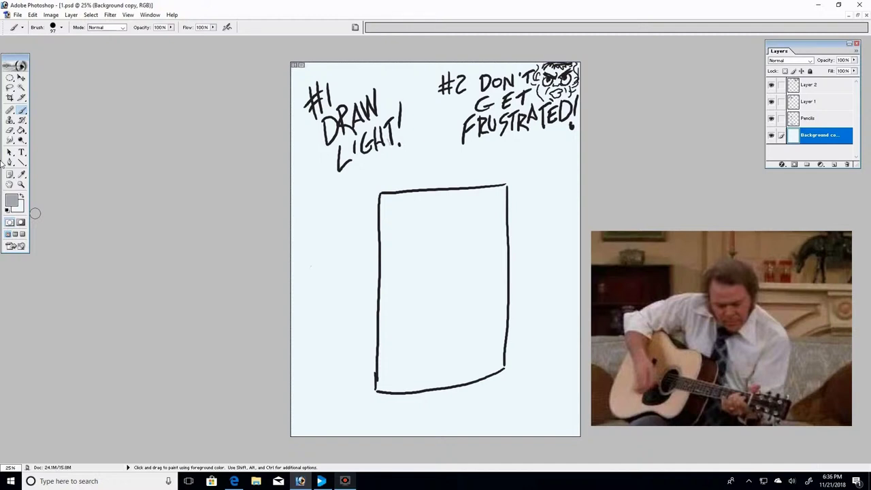
left_click(61, 28)
left_click_drag(53, 53, 40, 53)
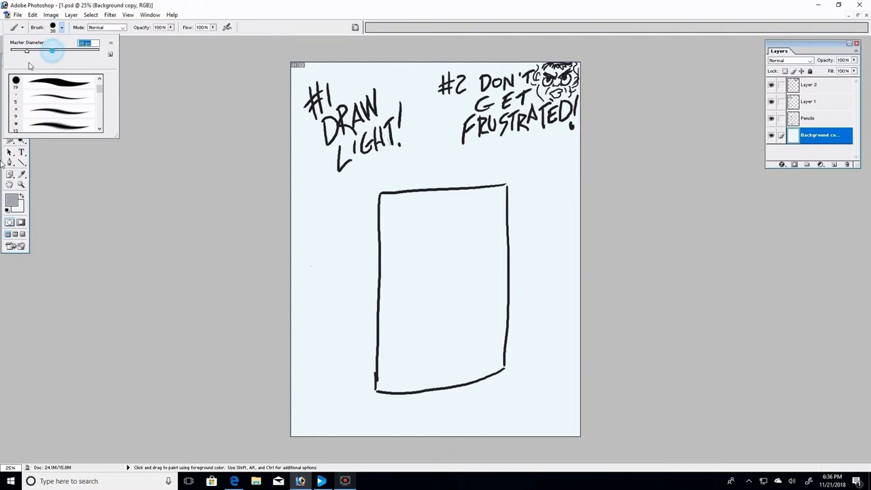
left_click(430, 66)
mouse_move(430, 66)
left_mouse_down()
mouse_move(433, 148)
mouse_move(573, 153)
left_mouse_up()
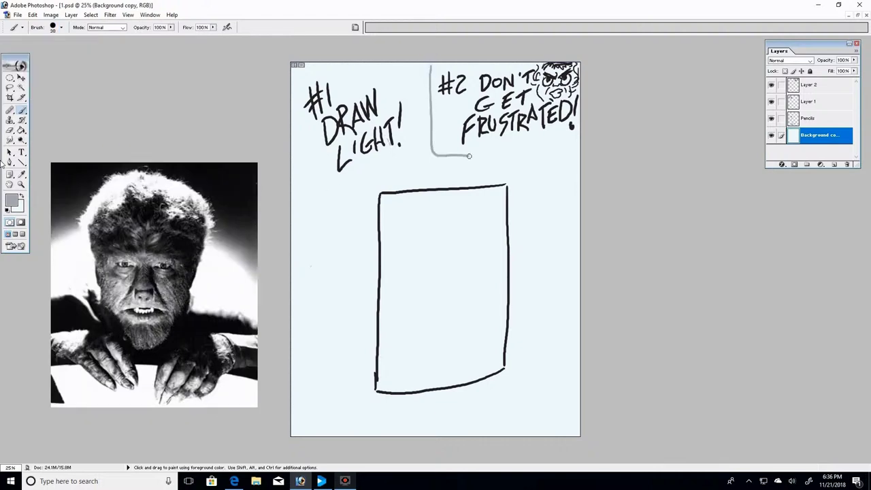
left_click_drag(430, 156, 301, 175)
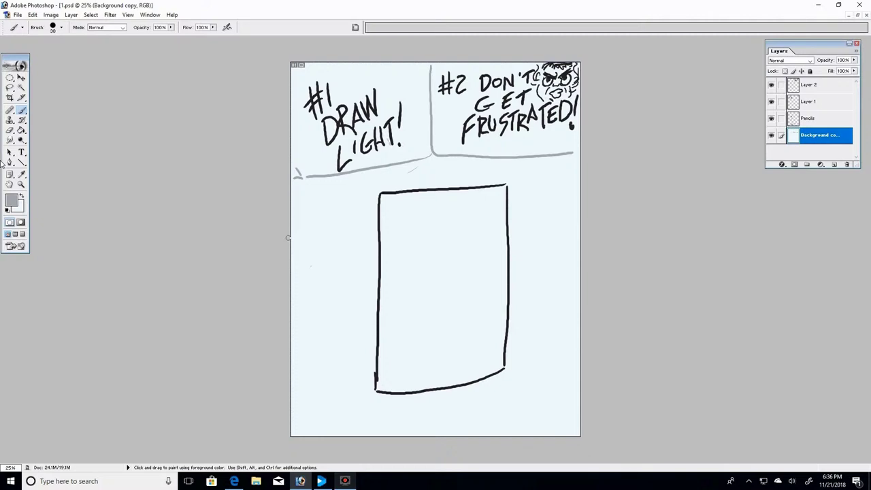
Step: Sketch a round cartoon head with two round ears and face lines inside the rectangle using a 19 px brush
left_click(61, 28)
left_click(46, 88)
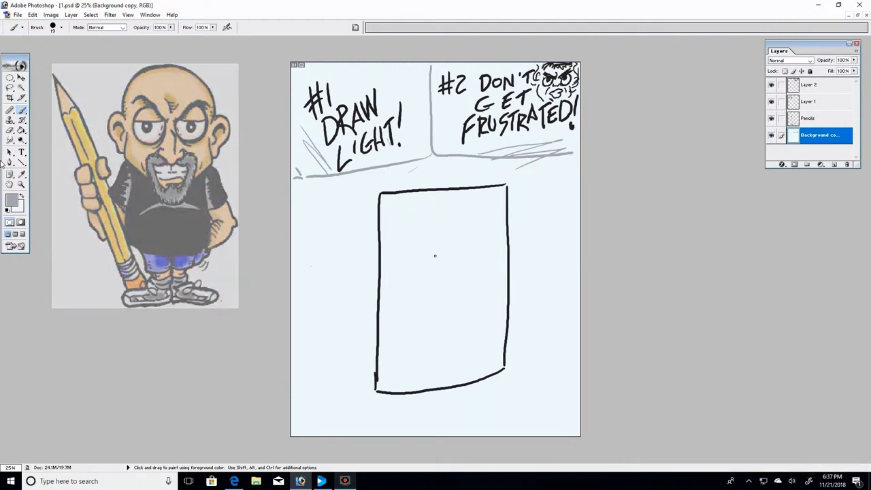
mouse_move(428, 255)
left_mouse_down()
mouse_move(459, 250)
mouse_move(482, 276)
mouse_move(464, 309)
mouse_move(419, 307)
mouse_move(411, 281)
mouse_move(432, 258)
mouse_move(423, 262)
mouse_move(435, 231)
mouse_move(421, 224)
mouse_move(401, 249)
mouse_move(418, 267)
left_mouse_up()
mouse_move(459, 247)
left_mouse_down()
mouse_move(460, 219)
mouse_move(473, 217)
mouse_move(493, 242)
mouse_move(467, 259)
left_mouse_up()
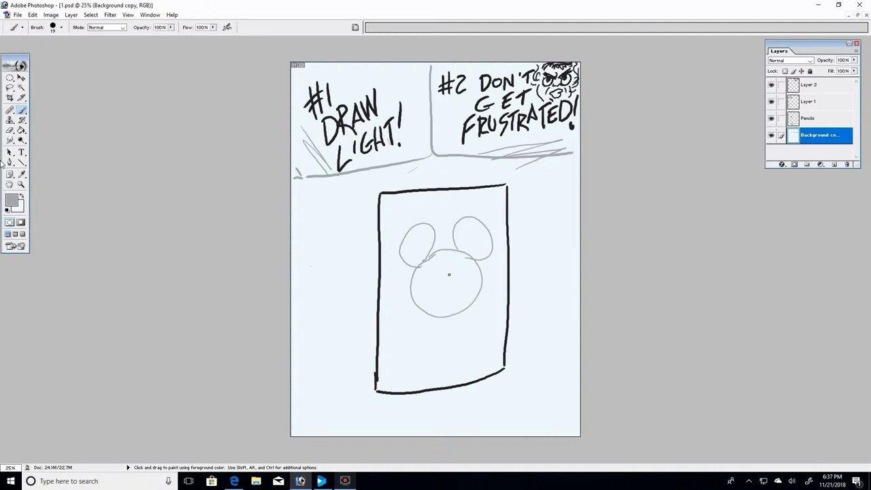
mouse_move(446, 284)
left_mouse_down()
mouse_move(451, 298)
mouse_move(446, 286)
mouse_move(418, 305)
mouse_move(479, 294)
left_mouse_up()
left_click(443, 285)
mouse_move(432, 279)
left_mouse_down()
mouse_move(433, 271)
mouse_move(465, 270)
left_mouse_up()
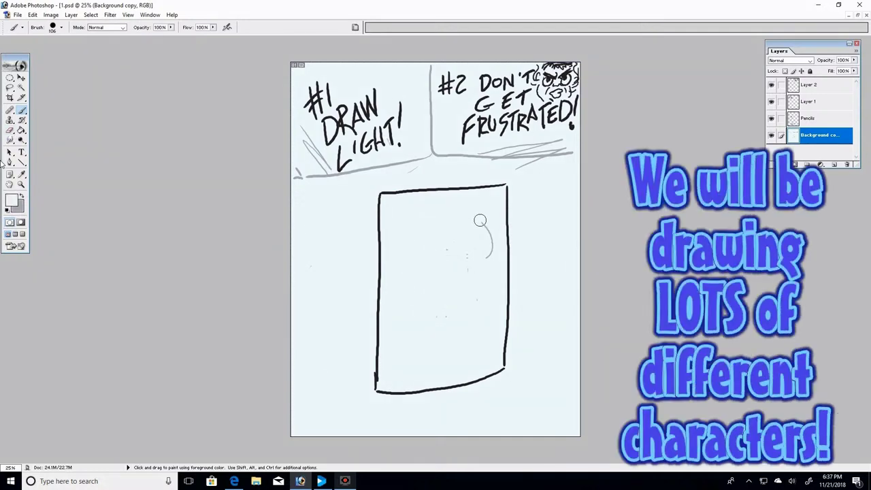
Step: Paint over the round head sketch in the pale background color and restore the gray foreground and 19 px brush
mouse_move(480, 228)
left_mouse_down()
mouse_move(464, 262)
mouse_move(486, 256)
mouse_move(452, 254)
mouse_move(477, 294)
mouse_move(455, 251)
mouse_move(422, 298)
mouse_move(327, 292)
left_mouse_up()
left_click(22, 196)
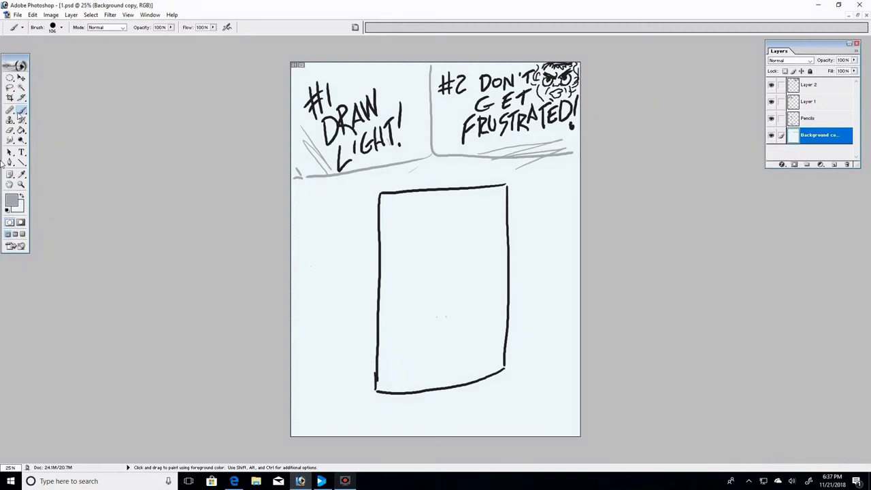
left_click(61, 28)
left_click(16, 82)
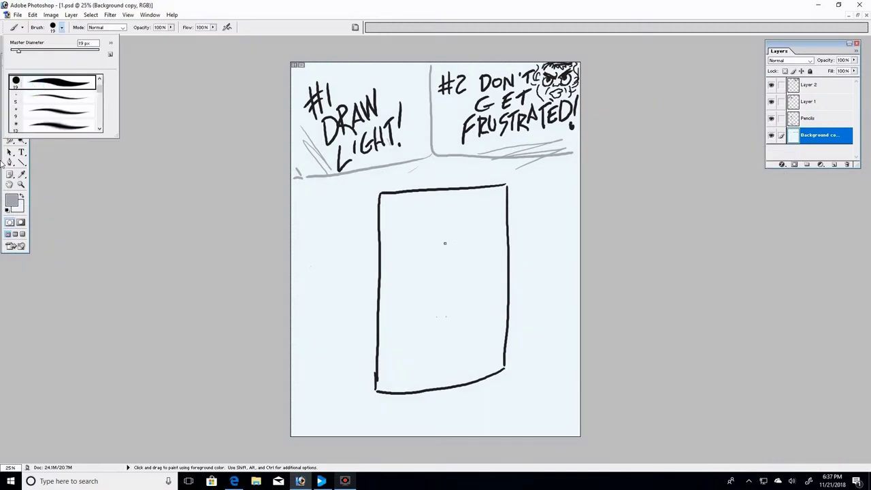
Step: Sketch a light gray box with a tapering front face and a narrow side face inside the rectangle
mouse_move(486, 222)
left_mouse_down()
mouse_move(417, 223)
mouse_move(397, 247)
mouse_move(419, 236)
mouse_move(437, 334)
left_mouse_up()
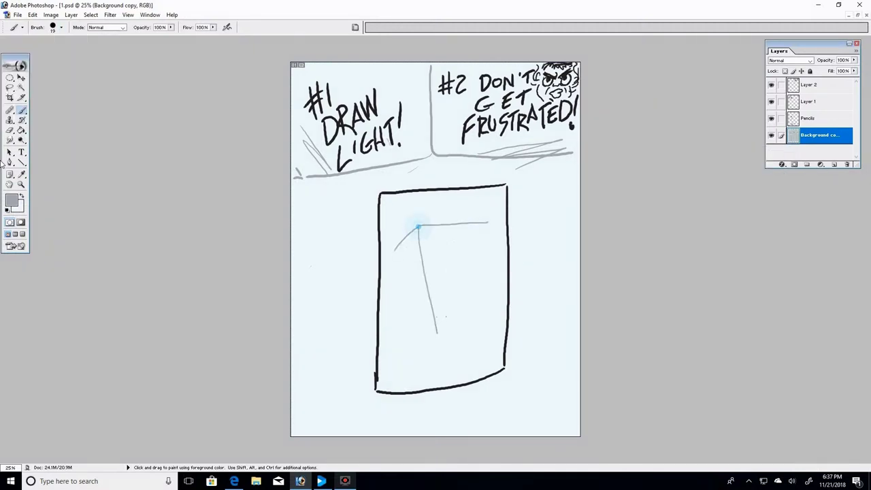
left_click_drag(489, 223, 487, 323)
left_click_drag(487, 322, 441, 330)
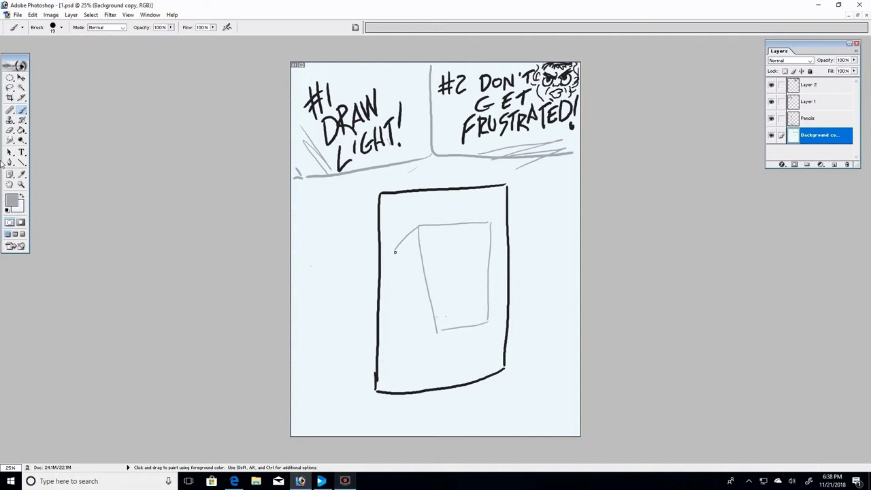
mouse_move(395, 249)
left_mouse_down()
mouse_move(427, 333)
mouse_move(441, 331)
left_mouse_up()
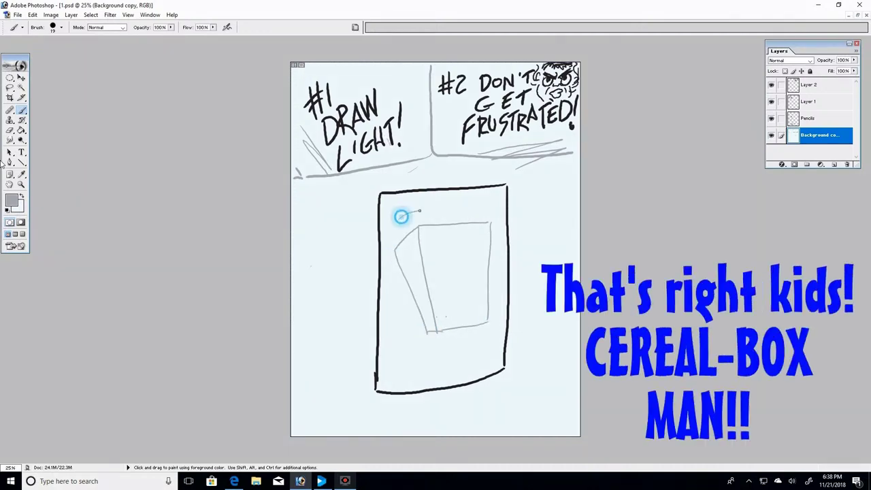
Step: Sketch a large circle around the box in the rectangle, and undo it together with the whole box sketch
mouse_move(401, 215)
left_mouse_down()
mouse_move(511, 311)
mouse_move(364, 233)
mouse_move(409, 210)
left_mouse_up()
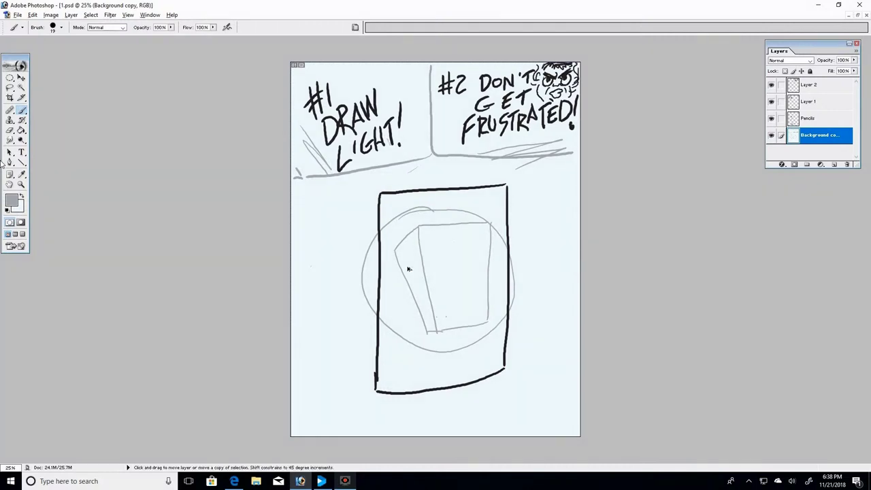
key("ctrl+alt+z")
key("ctrl+alt+z")
key("ctrl+alt+z")
key("ctrl+alt+z")
key("ctrl+alt+z")
key("ctrl+alt+z")
key("ctrl+alt+z")
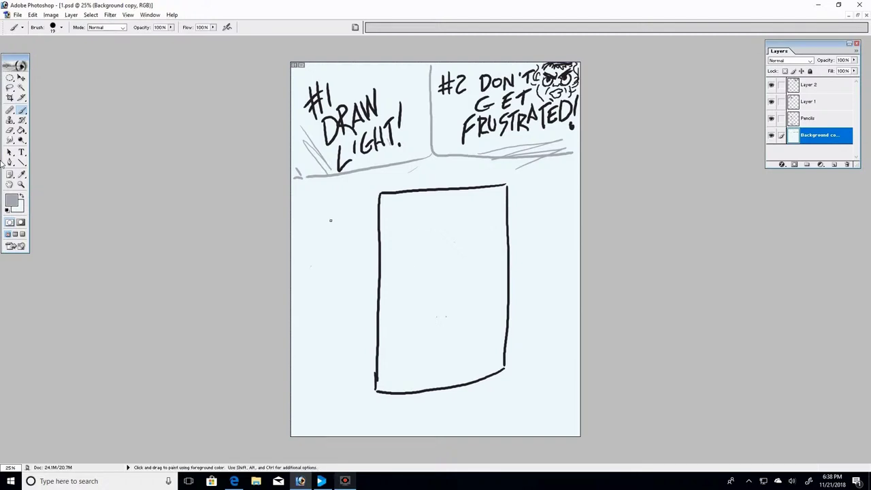
Step: Sketch a stick figure's oval head, neck, shoulders and two arms with circles for joints and hands beside the rectangle
mouse_move(327, 205)
left_mouse_down()
mouse_move(333, 240)
mouse_move(328, 204)
left_mouse_up()
mouse_move(337, 238)
left_mouse_down()
mouse_move(356, 248)
mouse_move(320, 254)
mouse_move(302, 289)
mouse_move(314, 321)
left_mouse_up()
mouse_move(358, 249)
left_mouse_down()
mouse_move(376, 286)
mouse_move(413, 264)
mouse_move(341, 310)
left_mouse_up()
left_click(344, 282)
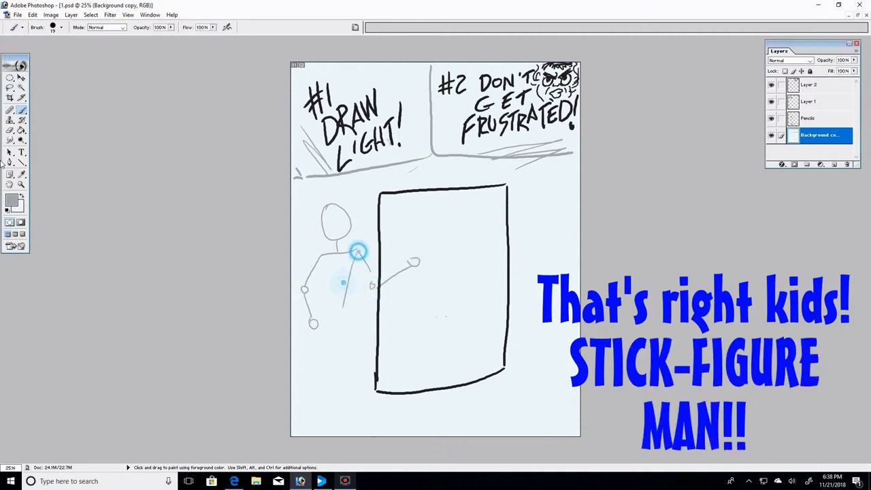
Step: Add a tapering torso, hips and legs with a knee joint and foot to the stick figure
left_click_drag(322, 259, 338, 315)
left_click_drag(338, 313, 343, 309)
left_click_drag(324, 256, 333, 327)
left_click_drag(353, 251, 357, 338)
mouse_move(359, 338)
left_mouse_down()
mouse_move(337, 342)
mouse_move(329, 285)
left_mouse_up()
left_click_drag(333, 342, 316, 384)
mouse_move(313, 383)
left_mouse_down()
mouse_move(339, 412)
mouse_move(310, 422)
mouse_move(335, 416)
left_mouse_up()
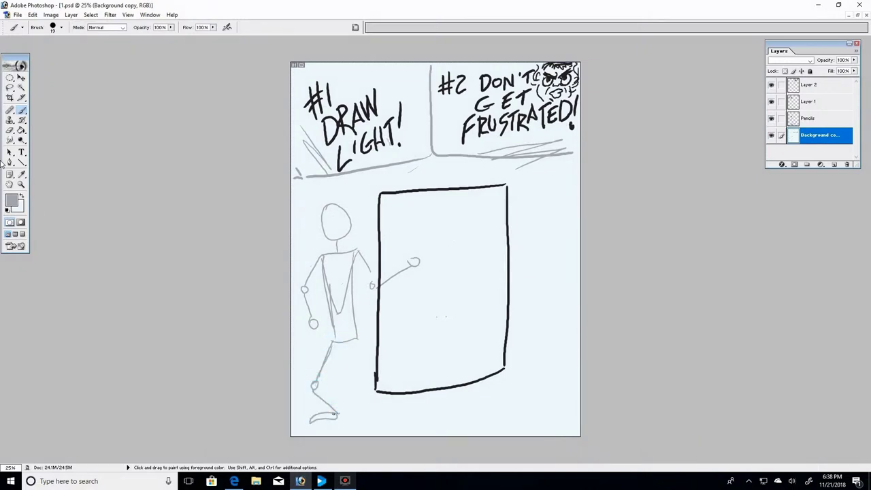
mouse_move(354, 341)
left_mouse_down()
mouse_move(371, 388)
mouse_move(361, 409)
mouse_move(390, 410)
left_mouse_up()
Step: Undo the stick figure's legs, hips, torso, and the hand and forearm reaching into the rectangle
key("ctrl+alt+z")
key("ctrl+alt+z")
key("ctrl+alt+z")
key("ctrl+alt+z")
key("ctrl+alt+z")
key("ctrl+alt+z")
key("ctrl+alt+z")
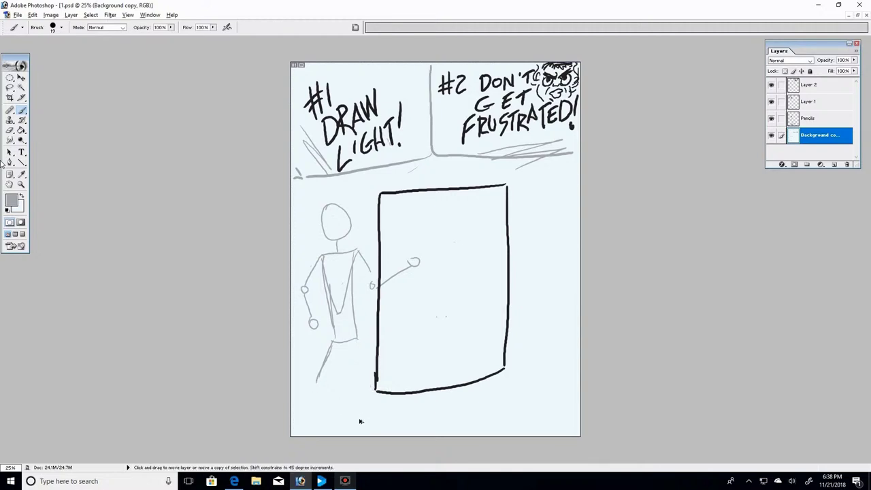
key("ctrl+alt+z")
key("ctrl+alt+z")
key("ctrl+alt+z")
key("ctrl+alt+z")
key("ctrl+alt+z")
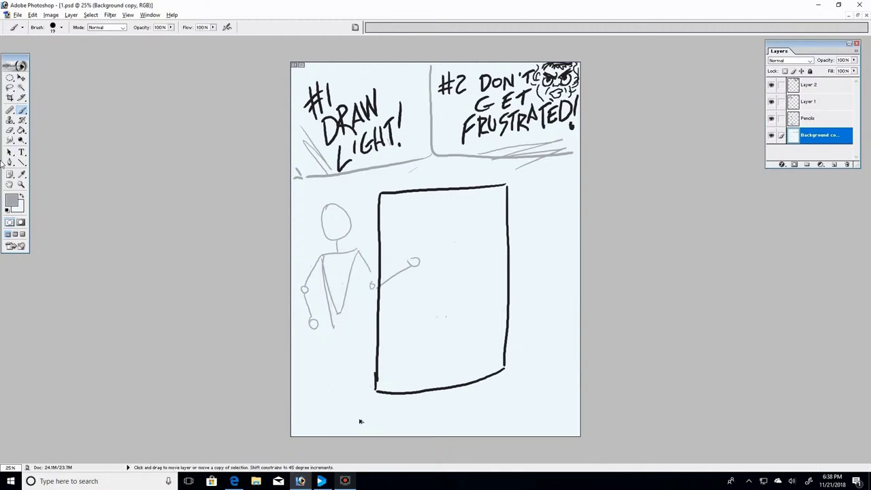
key("ctrl+alt+z")
key("ctrl+alt+z")
key("ctrl+alt+z")
key("ctrl+alt+z")
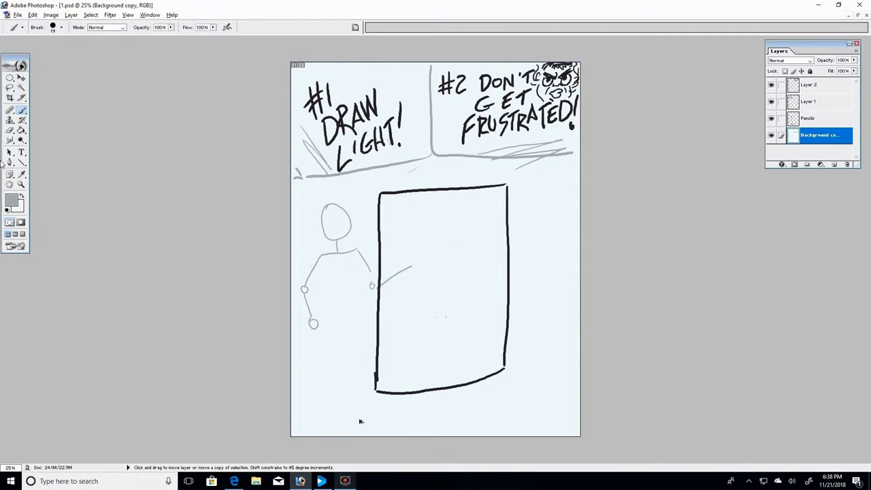
key("ctrl+alt+z")
key("ctrl+alt+z")
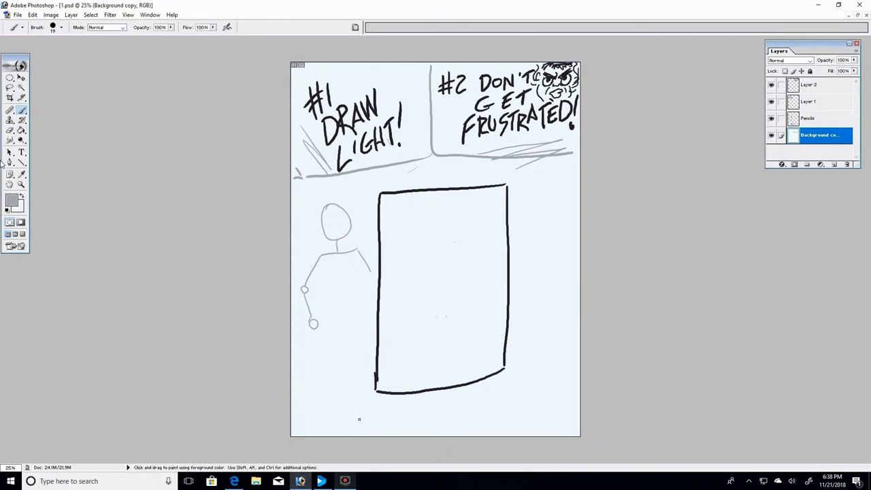
Step: Paint over the rest of the stick figure in the pale background color and restore the 19 px brush and gray foreground
key("x")
left_click(61, 27)
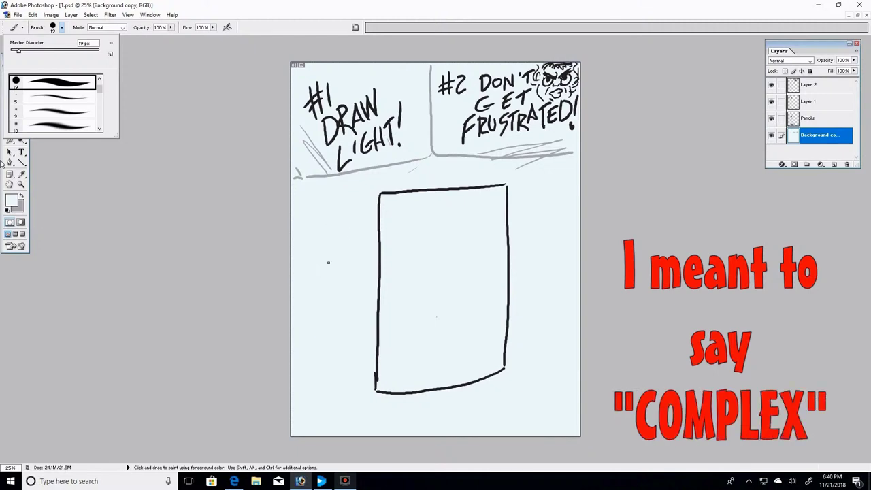
key("x")
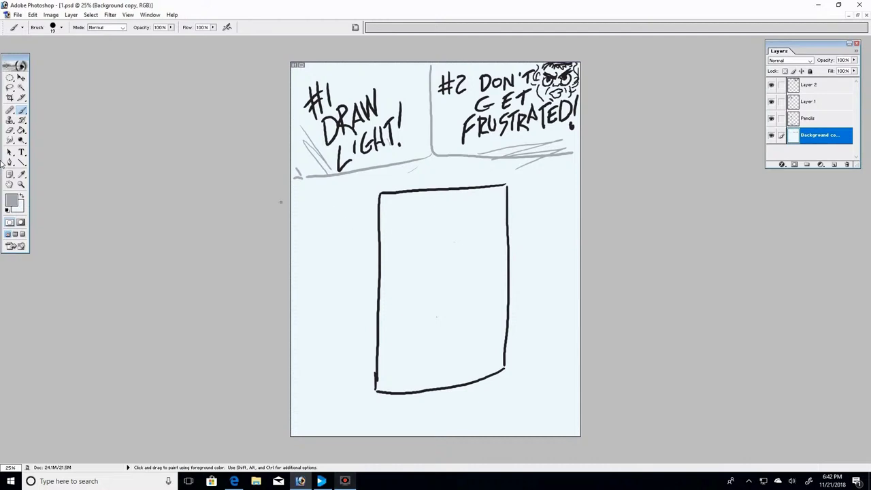
Step: Sketch a tall bald head with two ears, eyes, a nose and the start of a moustache inside the rectangle
left_click_drag(436, 238, 467, 263)
mouse_move(442, 232)
left_mouse_down()
mouse_move(421, 276)
mouse_move(418, 296)
left_mouse_up()
mouse_move(467, 262)
left_mouse_down()
mouse_move(468, 299)
mouse_move(445, 294)
mouse_move(450, 267)
mouse_move(436, 271)
mouse_move(463, 270)
left_mouse_up()
Step: Erase the eye nearest the larger ear and return to the Brush tool with the gray foreground
left_click(10, 129)
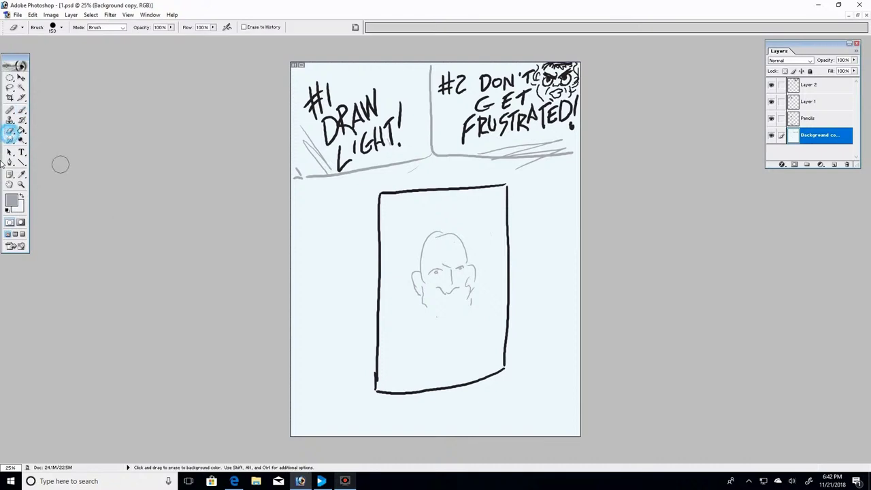
left_click_drag(437, 271, 432, 271)
key("b")
key("x")
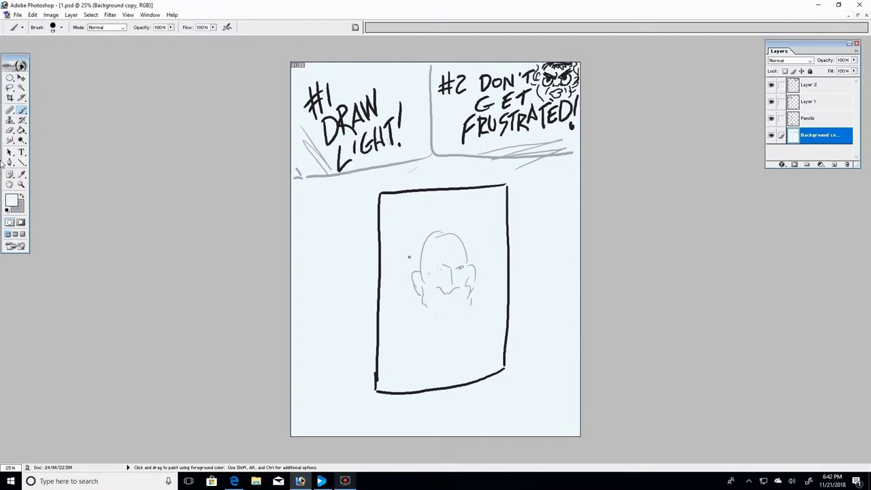
left_click(21, 197)
Step: Redraw the erased eye and add slanted eyebrows, a drooping moustache, jaw, mouth and chin details to the face
mouse_move(442, 273)
left_mouse_down()
mouse_move(436, 265)
mouse_move(456, 261)
left_mouse_up()
left_click_drag(449, 301, 424, 308)
left_click_drag(450, 301, 465, 304)
left_click_drag(460, 289, 467, 303)
left_click_drag(470, 266, 475, 284)
left_click_drag(474, 290, 472, 304)
mouse_move(416, 307)
left_mouse_down()
mouse_move(413, 292)
mouse_move(412, 301)
mouse_move(463, 322)
left_mouse_up()
left_click(448, 313)
Step: Sketch the man's neck, shoulders and open shirt collar, and add small lines inside the ear
mouse_move(425, 303)
left_mouse_down()
mouse_move(438, 329)
mouse_move(465, 321)
mouse_move(468, 336)
mouse_move(498, 347)
left_mouse_up()
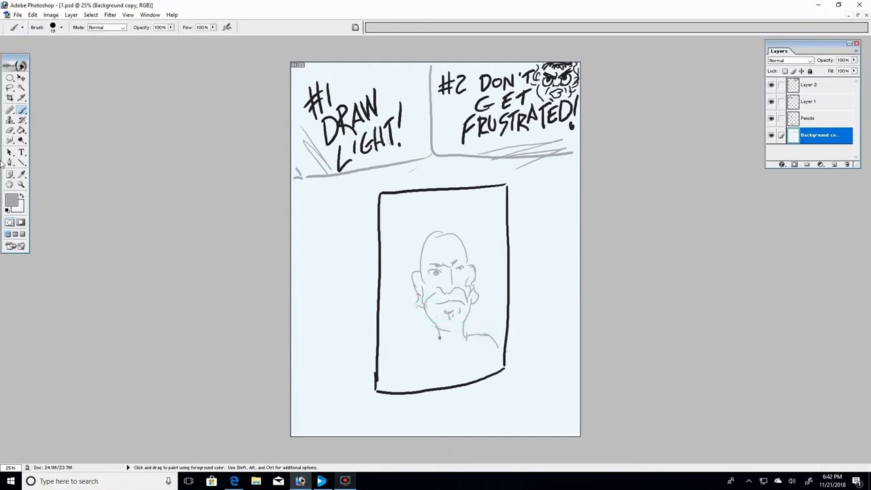
mouse_move(439, 338)
left_mouse_down()
mouse_move(420, 341)
mouse_move(406, 365)
left_mouse_up()
left_click_drag(438, 334, 456, 363)
mouse_move(438, 327)
left_mouse_down()
mouse_move(425, 345)
mouse_move(447, 370)
left_mouse_up()
mouse_move(465, 338)
left_mouse_down()
mouse_move(461, 362)
mouse_move(475, 361)
left_mouse_up()
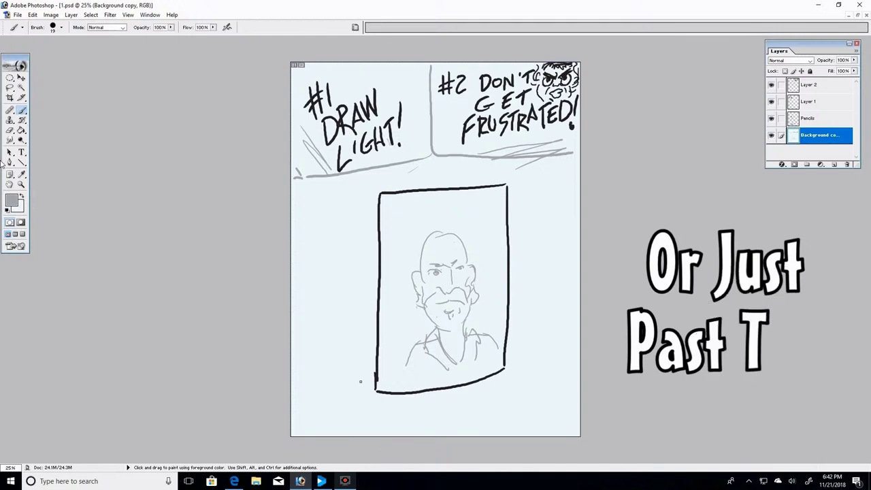
left_click(416, 279)
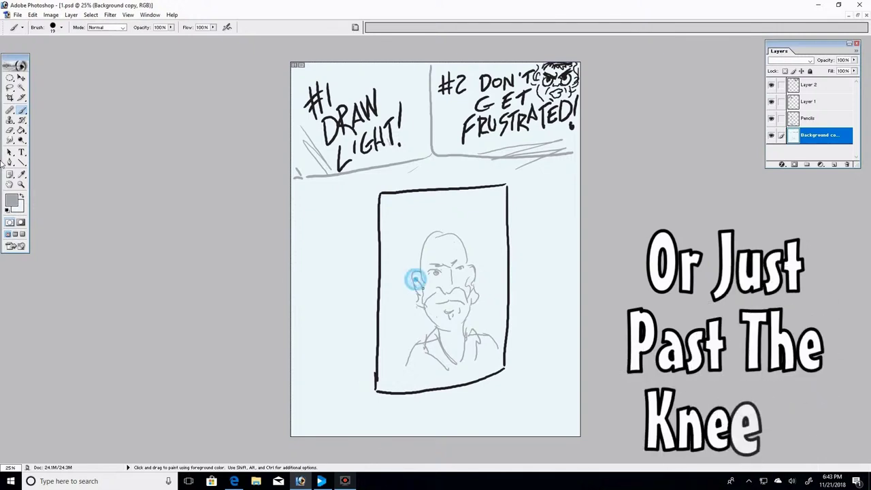
left_click(420, 288)
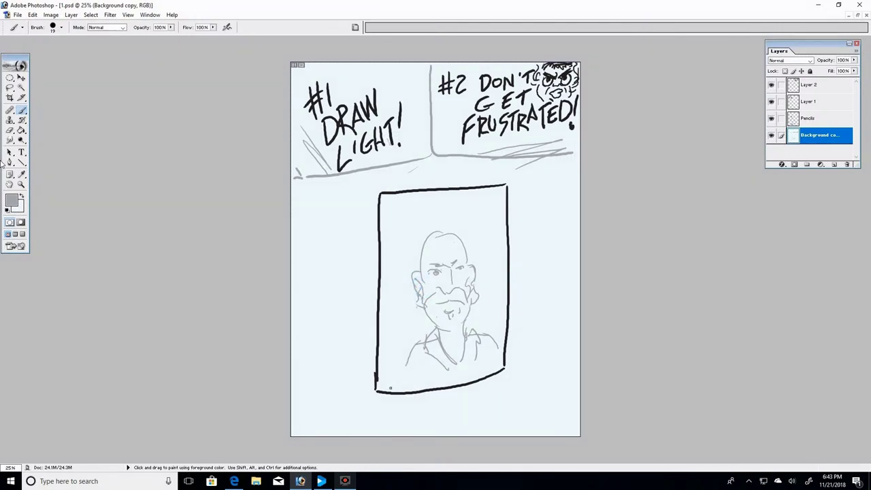
Step: Paint over the bald man in the pale background color starting with a 59 px brush, and restore the 19 px brush and gray foreground
left_click(21, 196)
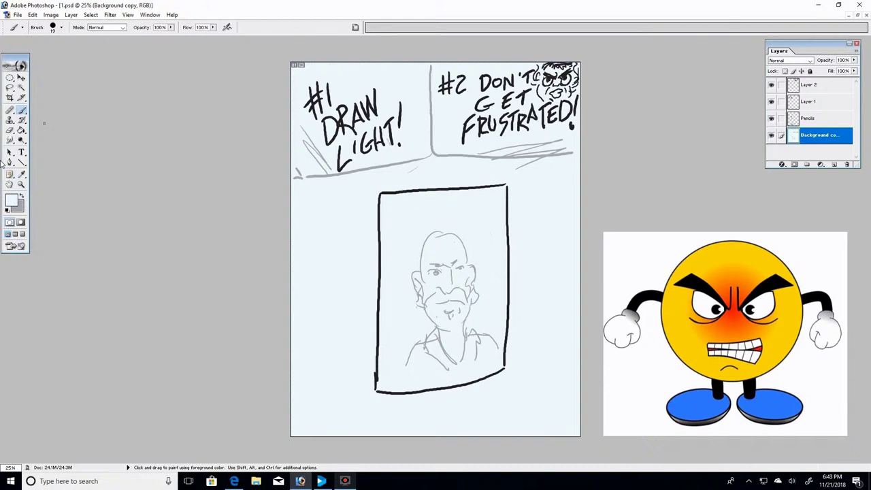
left_click(62, 27)
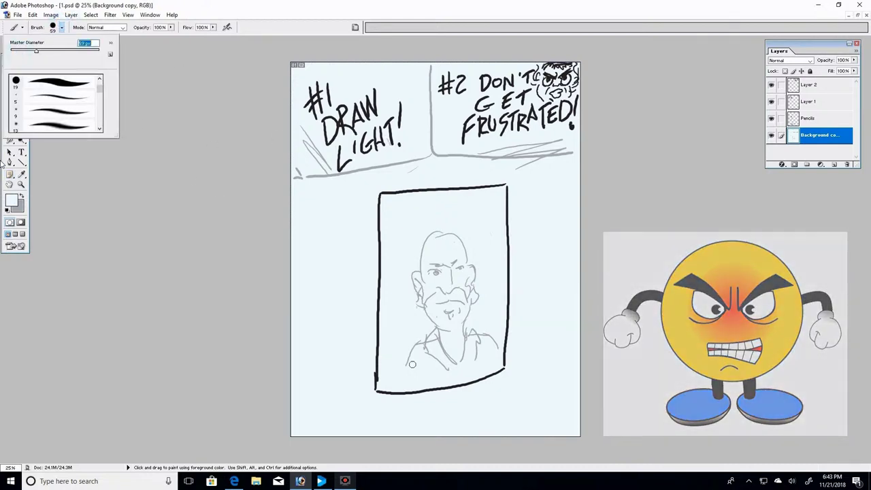
left_click_drag(415, 364, 408, 354)
left_click(60, 27)
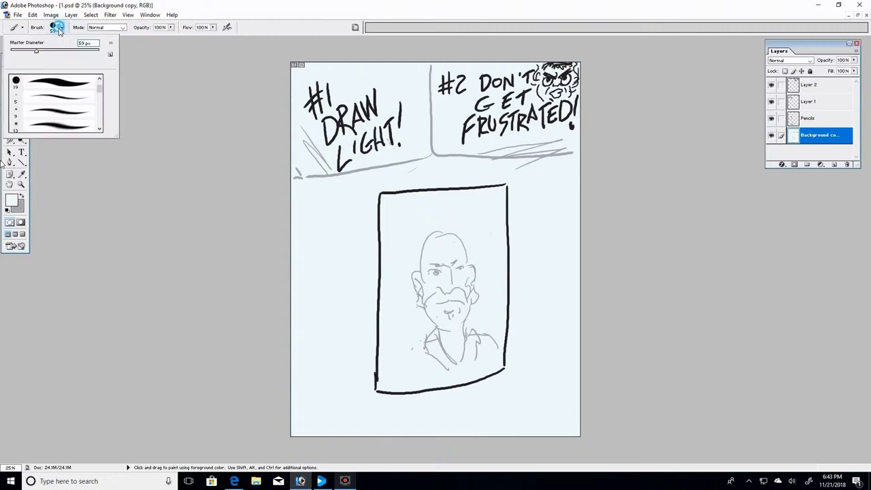
double_click(49, 85)
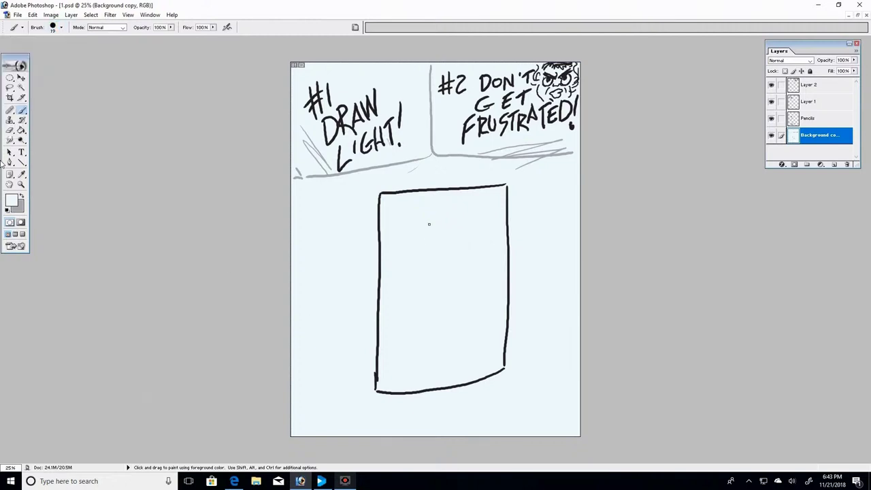
left_click(441, 221)
left_click(21, 196)
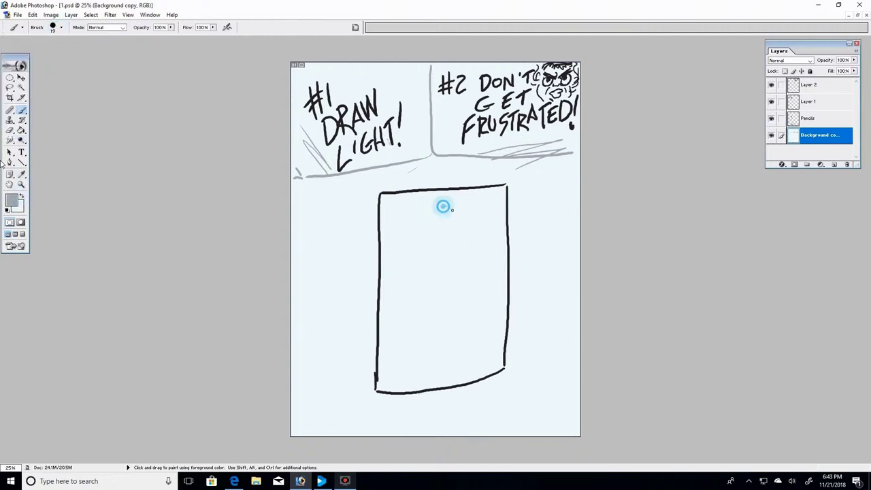
Step: Sketch a balloon-style figure with an egg-shaped head, short neck, rounded torso and two spread legs inside the rectangle
mouse_move(444, 205)
left_mouse_down()
mouse_move(426, 246)
mouse_move(443, 253)
mouse_move(436, 268)
mouse_move(445, 268)
mouse_move(428, 284)
mouse_move(454, 307)
mouse_move(424, 317)
mouse_move(434, 353)
left_mouse_up()
mouse_move(437, 322)
left_mouse_down()
mouse_move(433, 352)
mouse_move(457, 314)
mouse_move(441, 326)
mouse_move(474, 338)
left_mouse_up()
left_click_drag(465, 344, 487, 368)
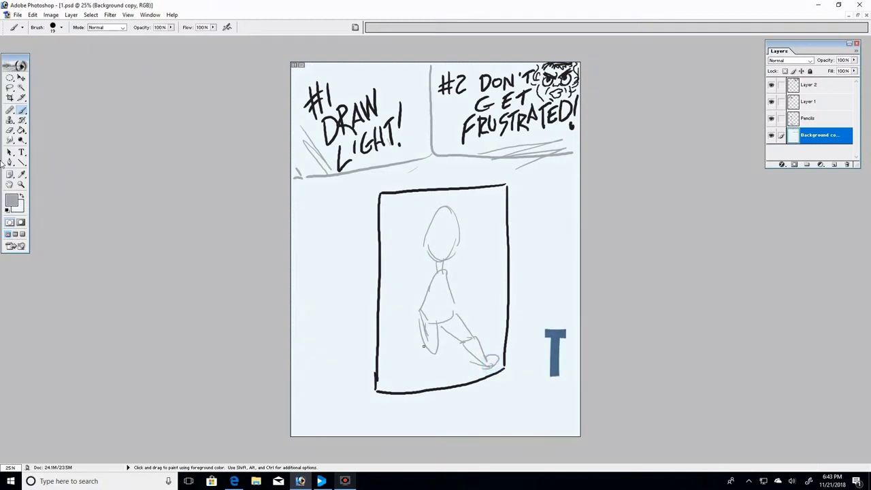
mouse_move(439, 335)
left_mouse_down()
mouse_move(432, 352)
mouse_move(402, 367)
left_mouse_up()
Step: Add one arm bent at the hip and one raised arm with an oval hand, and reinforce the balloon figure's leg contours
left_click_drag(428, 286, 421, 306)
mouse_move(416, 284)
left_mouse_down()
mouse_move(451, 280)
mouse_move(473, 245)
mouse_move(467, 265)
left_mouse_up()
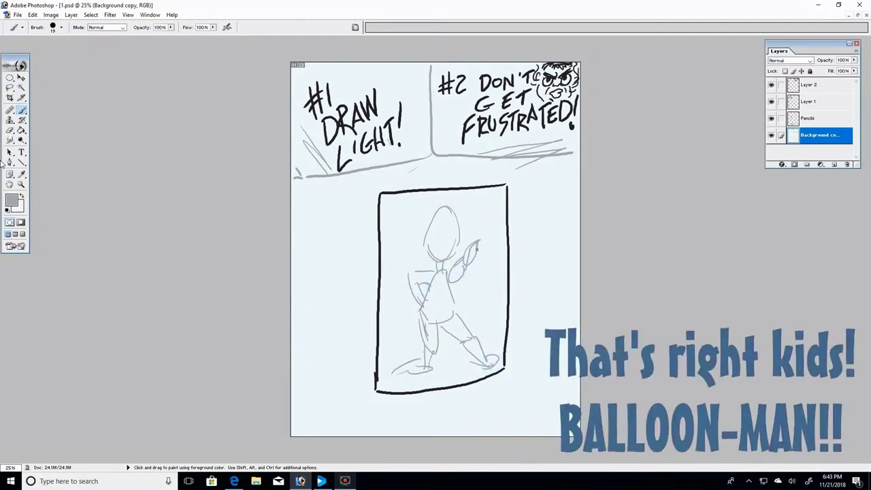
mouse_move(479, 231)
left_mouse_down()
mouse_move(490, 217)
mouse_move(477, 237)
left_mouse_up()
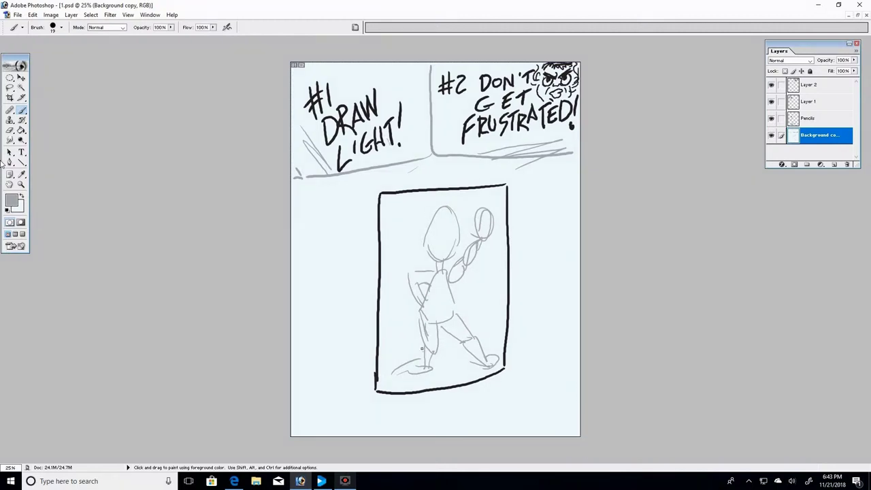
mouse_move(443, 323)
left_mouse_down()
mouse_move(460, 309)
mouse_move(467, 334)
left_mouse_up()
mouse_move(468, 333)
left_mouse_down()
mouse_move(461, 342)
mouse_move(482, 368)
left_mouse_up()
left_click_drag(420, 326, 431, 368)
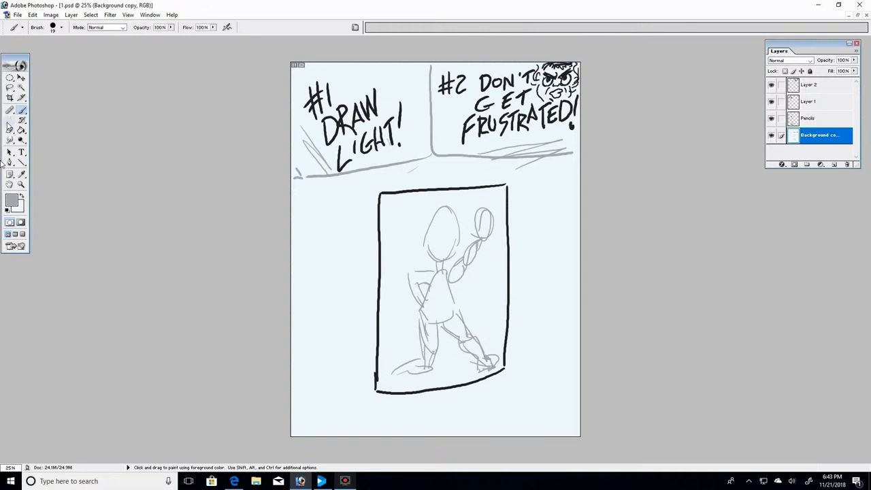
Step: Paint over the balloon figure in the pale background color, enlarging the brush to 91 px, and restore the gray foreground
left_click(61, 27)
left_click_drag(18, 52, 32, 51)
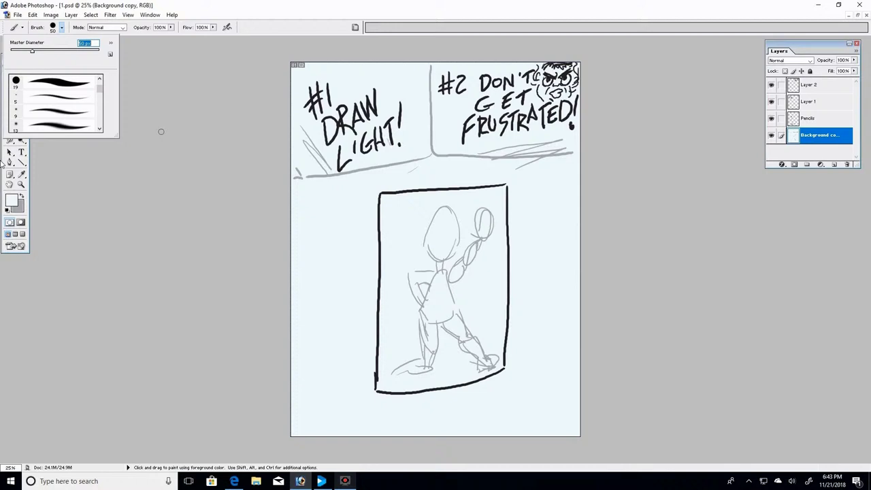
left_click(35, 51)
left_click(400, 335)
mouse_move(403, 351)
left_mouse_down()
mouse_move(435, 374)
mouse_move(408, 372)
mouse_move(431, 371)
mouse_move(420, 289)
mouse_move(426, 368)
mouse_move(435, 318)
mouse_move(488, 371)
mouse_move(495, 361)
mouse_move(451, 307)
mouse_move(480, 363)
mouse_move(460, 346)
mouse_move(466, 365)
mouse_move(450, 287)
mouse_move(428, 268)
mouse_move(412, 271)
mouse_move(416, 287)
mouse_move(403, 275)
mouse_move(432, 299)
mouse_move(422, 232)
mouse_move(424, 243)
mouse_move(452, 203)
mouse_move(463, 241)
mouse_move(448, 268)
mouse_move(459, 226)
mouse_move(434, 279)
mouse_move(430, 264)
mouse_move(476, 242)
mouse_move(461, 278)
mouse_move(488, 230)
mouse_move(490, 240)
mouse_move(473, 214)
mouse_move(473, 225)
mouse_move(497, 221)
mouse_move(453, 338)
left_mouse_up()
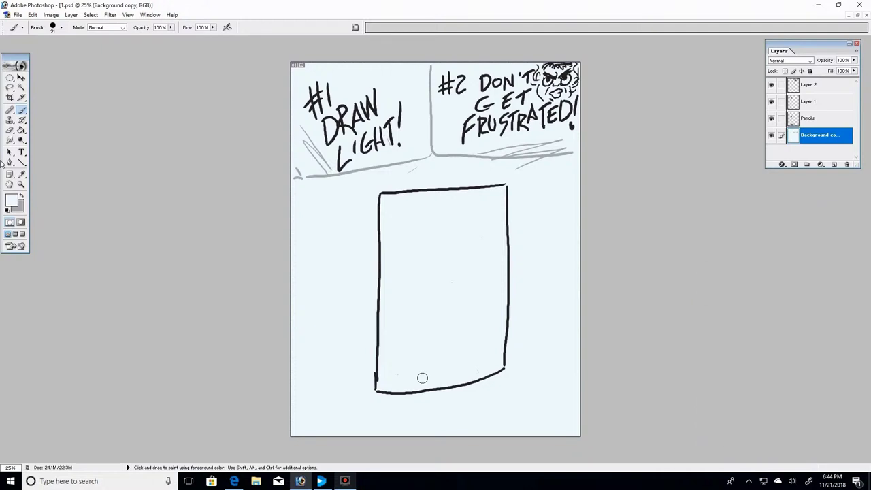
left_click(21, 196)
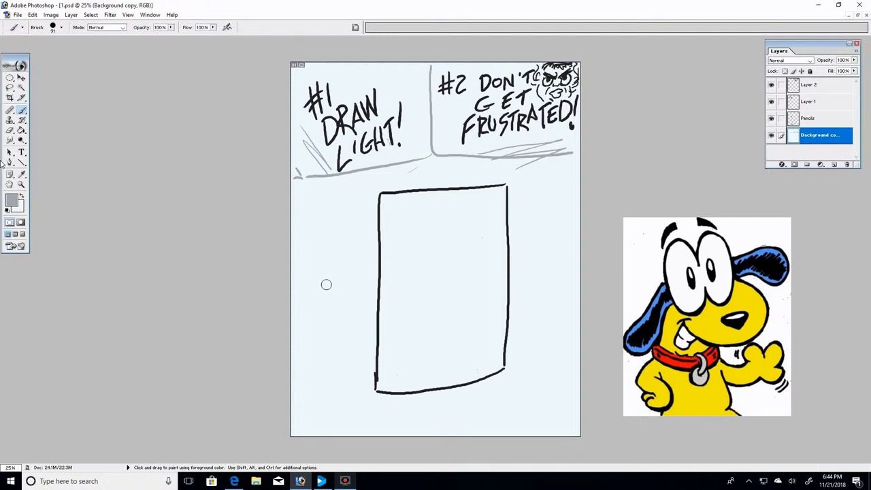
Step: Set the brush to 33 px and sketch an egg-shaped head, short neck and pear-shaped body inside the rectangle
left_click(62, 28)
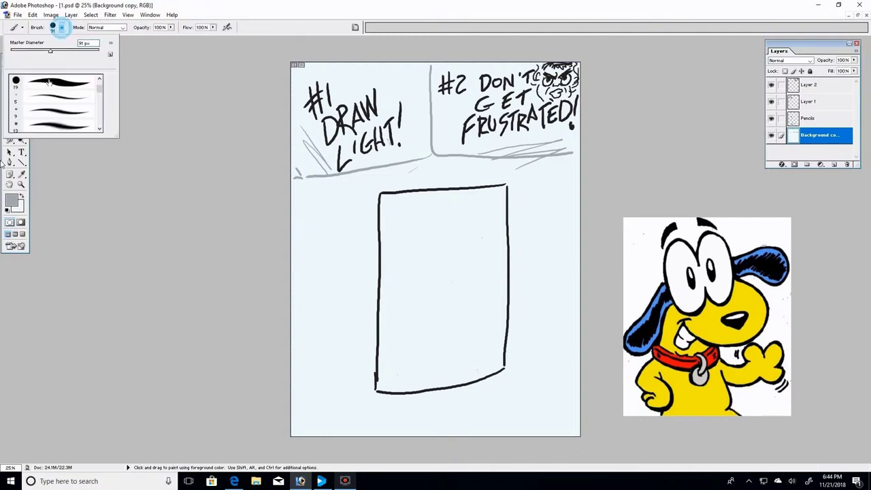
left_click(30, 89)
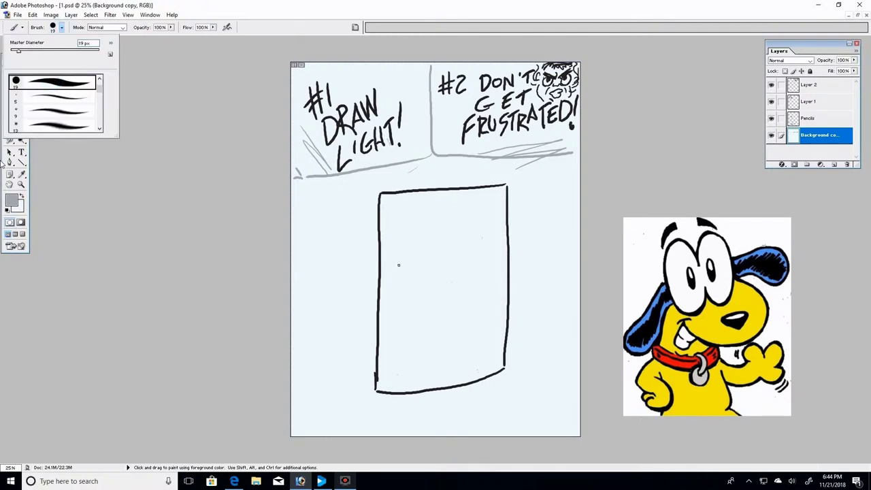
left_click_drag(21, 55, 27, 54)
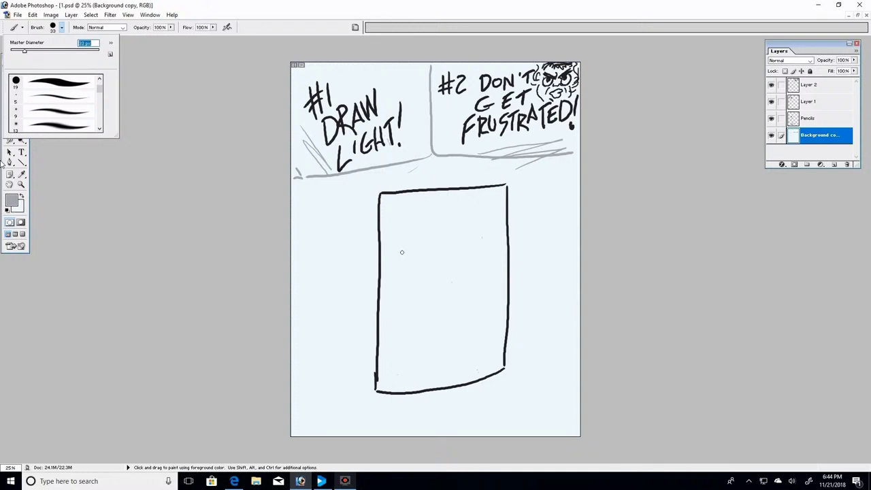
left_click(402, 252)
mouse_move(457, 242)
left_mouse_down()
mouse_move(443, 209)
mouse_move(428, 238)
mouse_move(449, 251)
mouse_move(433, 249)
mouse_move(433, 219)
mouse_move(450, 217)
left_mouse_up()
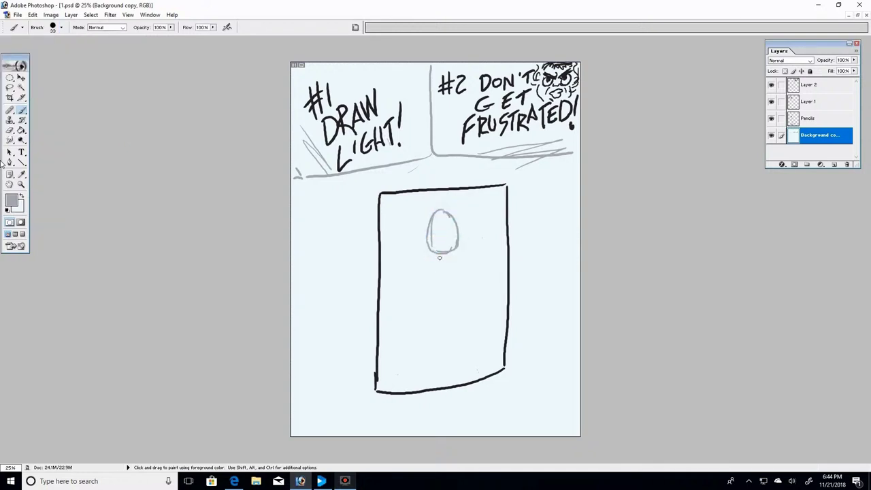
mouse_move(440, 254)
left_mouse_down()
mouse_move(450, 259)
mouse_move(433, 279)
mouse_move(453, 270)
mouse_move(452, 302)
mouse_move(432, 279)
mouse_move(428, 298)
mouse_move(465, 301)
left_mouse_up()
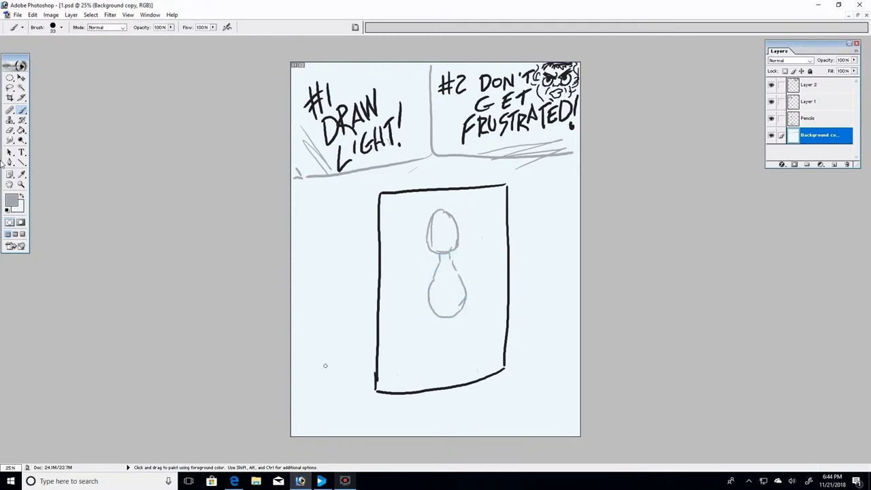
Step: Sketch two example heads beside the rectangle, each a circle with an added jaw, one front-facing and one turned, and undo both
mouse_move(332, 211)
left_mouse_down()
mouse_move(339, 257)
mouse_move(314, 242)
mouse_move(338, 257)
left_mouse_up()
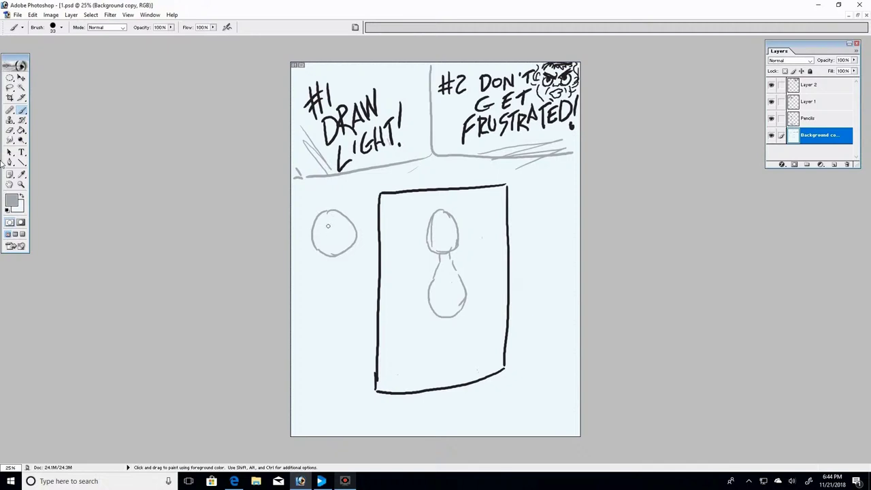
left_click_drag(317, 247, 333, 278)
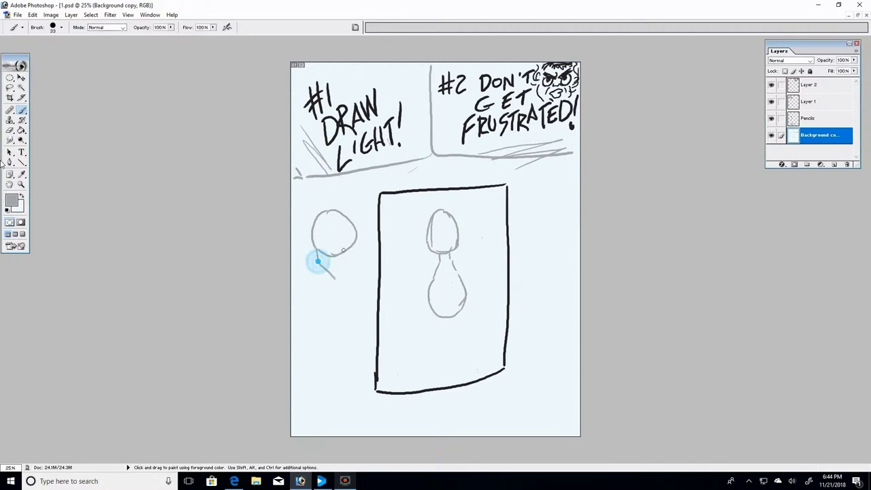
left_click_drag(356, 245, 342, 274)
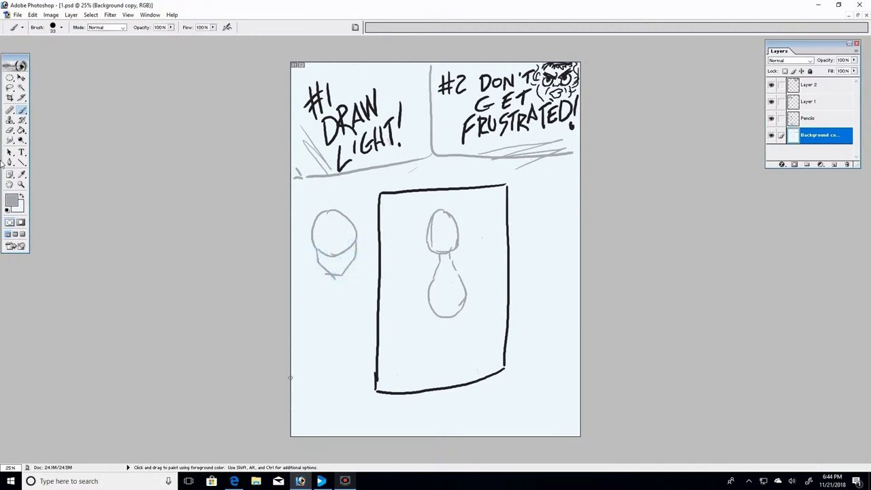
mouse_move(321, 302)
left_mouse_down()
mouse_move(348, 337)
mouse_move(316, 337)
left_mouse_up()
mouse_move(325, 297)
left_mouse_down()
mouse_move(308, 327)
mouse_move(325, 339)
left_mouse_up()
mouse_move(346, 340)
left_mouse_down()
mouse_move(350, 317)
mouse_move(350, 358)
mouse_move(322, 341)
left_mouse_up()
left_click_drag(346, 305, 355, 333)
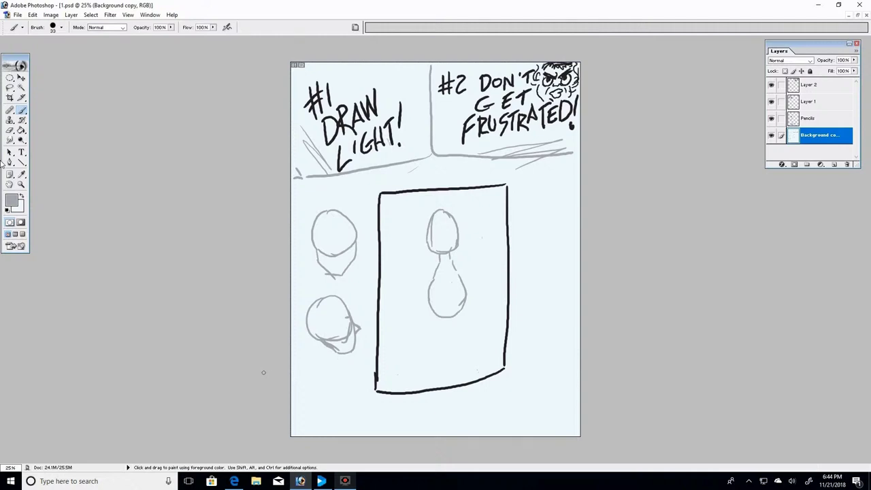
key("ctrl")
key("ctrl+alt+z")
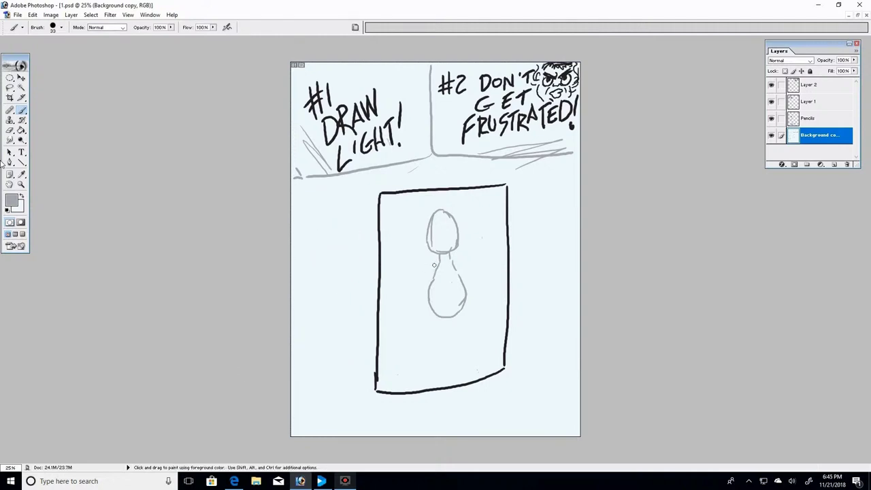
Step: Add an arm bent to the hip, a raised arm with an oval hand, and two spread legs with feet to the balloon figure
mouse_move(428, 271)
left_mouse_down()
mouse_move(411, 292)
mouse_move(418, 301)
left_mouse_up()
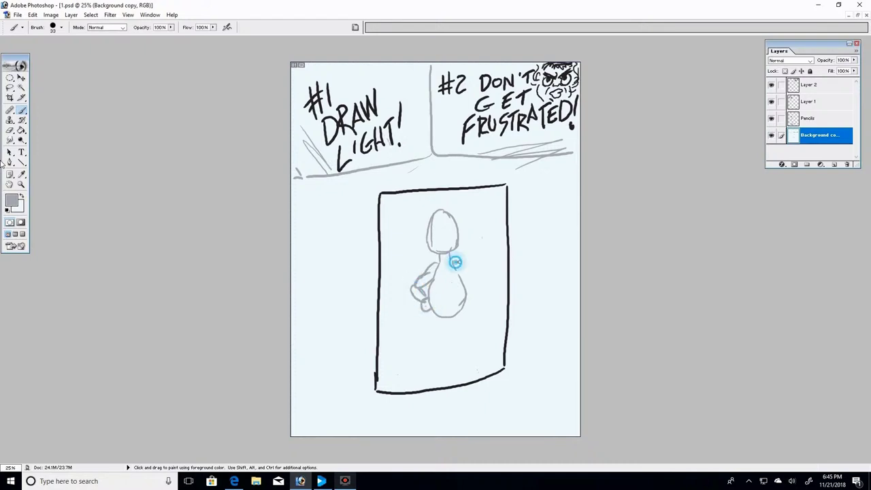
mouse_move(453, 260)
left_mouse_down()
mouse_move(460, 272)
mouse_move(468, 253)
mouse_move(479, 264)
mouse_move(491, 230)
left_mouse_up()
mouse_move(428, 314)
left_mouse_down()
mouse_move(421, 344)
mouse_move(445, 322)
mouse_move(417, 364)
mouse_move(434, 344)
mouse_move(420, 364)
mouse_move(392, 371)
mouse_move(425, 372)
left_mouse_up()
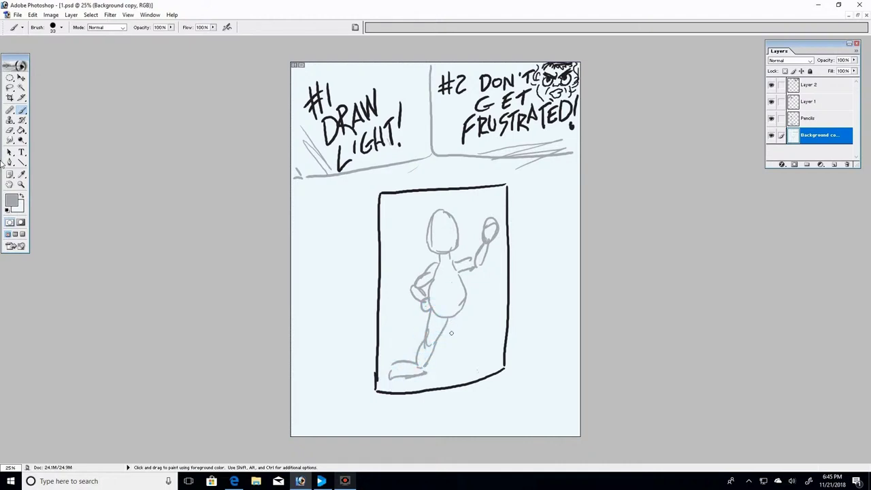
left_click_drag(448, 318, 470, 344)
left_click_drag(465, 301, 478, 364)
mouse_move(475, 333)
left_mouse_down()
mouse_move(482, 357)
mouse_move(501, 361)
mouse_move(473, 362)
left_mouse_up()
Step: Reinforce the contours of the balloon figure's feet, legs and raised arm, undoing one inner-leg stroke
mouse_move(425, 361)
left_mouse_down()
mouse_move(399, 363)
mouse_move(411, 366)
left_mouse_up()
left_click_drag(450, 318, 466, 344)
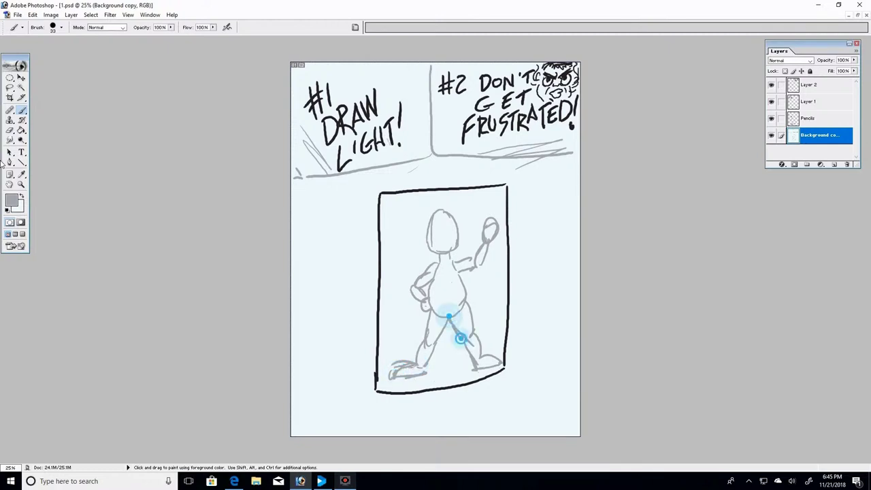
key("ctrl+z")
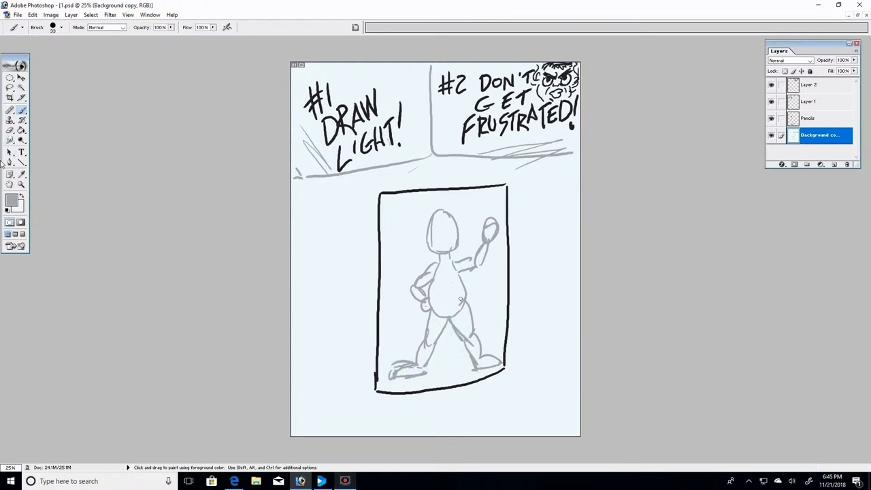
left_click_drag(468, 299, 474, 336)
mouse_move(462, 335)
left_mouse_down()
mouse_move(470, 363)
mouse_move(497, 359)
mouse_move(475, 369)
left_mouse_up()
mouse_move(440, 262)
left_mouse_down()
mouse_move(412, 284)
mouse_move(450, 260)
mouse_move(462, 261)
mouse_move(464, 273)
mouse_move(484, 266)
left_mouse_up()
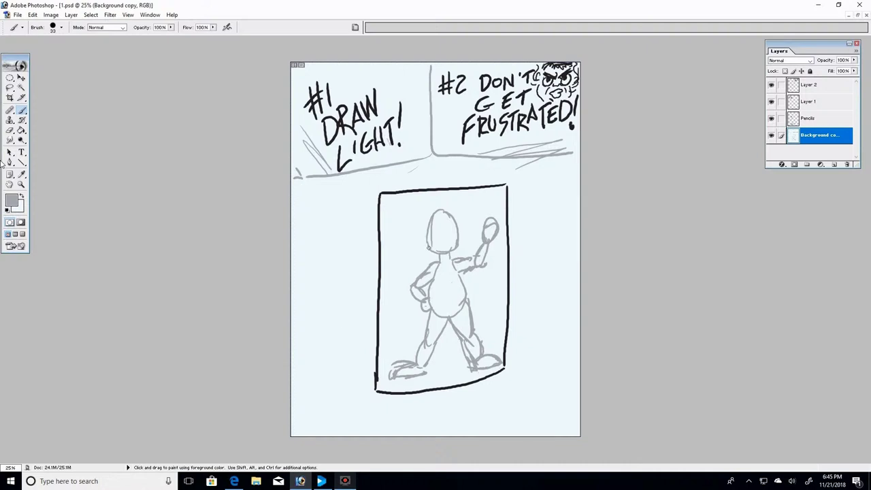
Step: Sketch a bean shape and an egg shape beside the rectangle, undo both, and outline a small oval there
left_click_drag(335, 239, 352, 270)
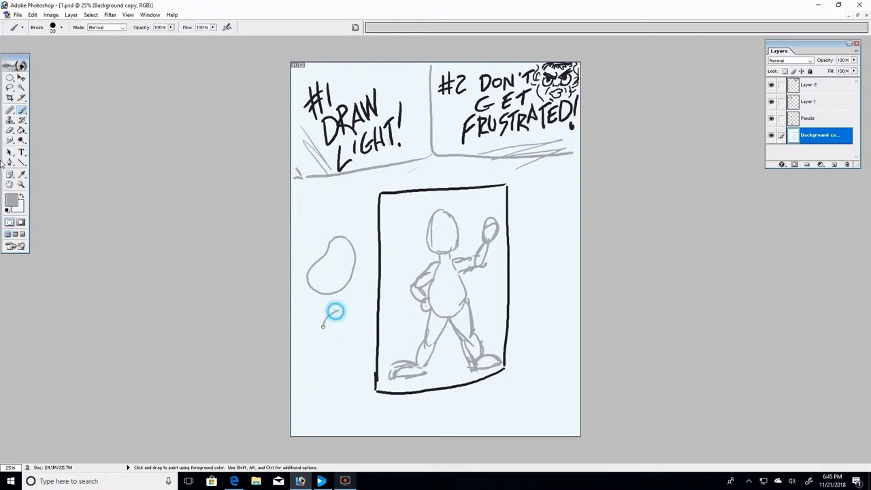
mouse_move(333, 311)
left_mouse_down()
mouse_move(353, 353)
mouse_move(332, 371)
mouse_move(319, 359)
mouse_move(322, 323)
mouse_move(314, 354)
left_mouse_up()
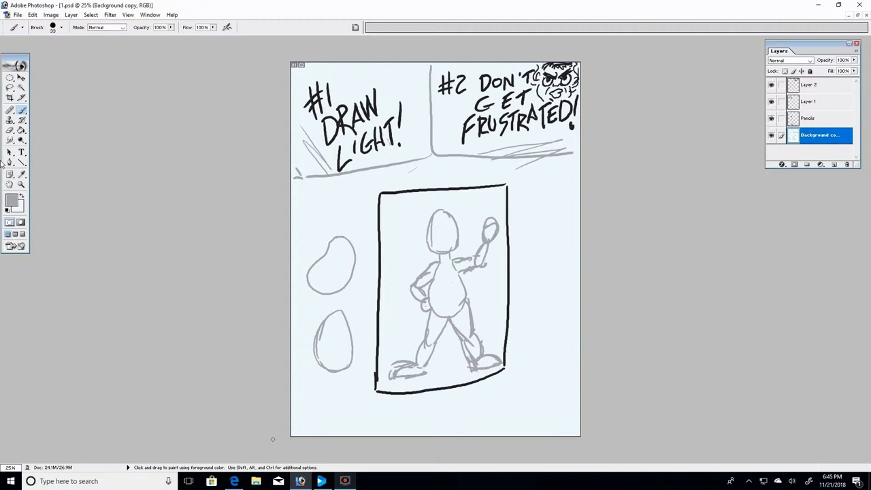
key("ctrl+z")
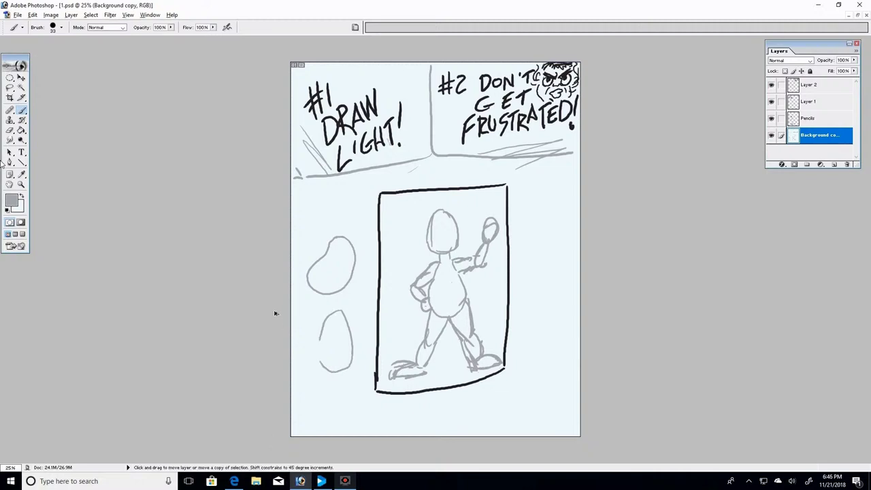
key("ctrl+alt+z")
key("ctrl+alt+z")
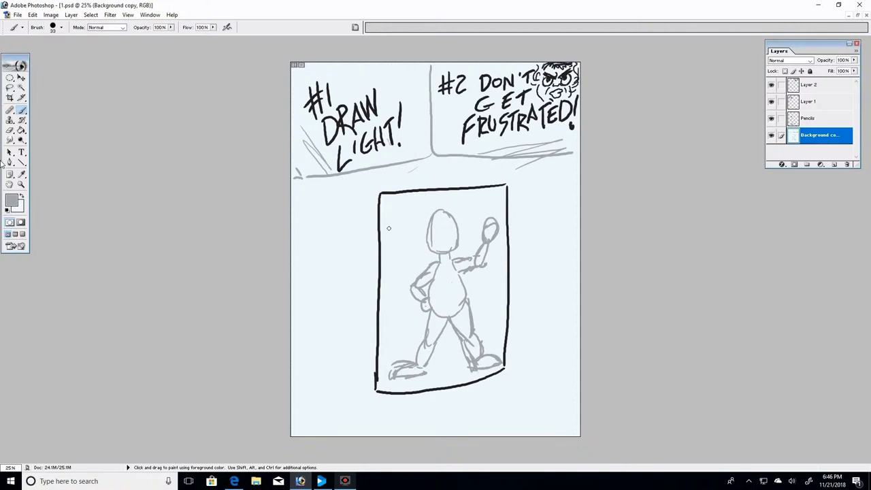
mouse_move(330, 221)
left_mouse_down()
mouse_move(333, 260)
mouse_move(343, 266)
left_mouse_up()
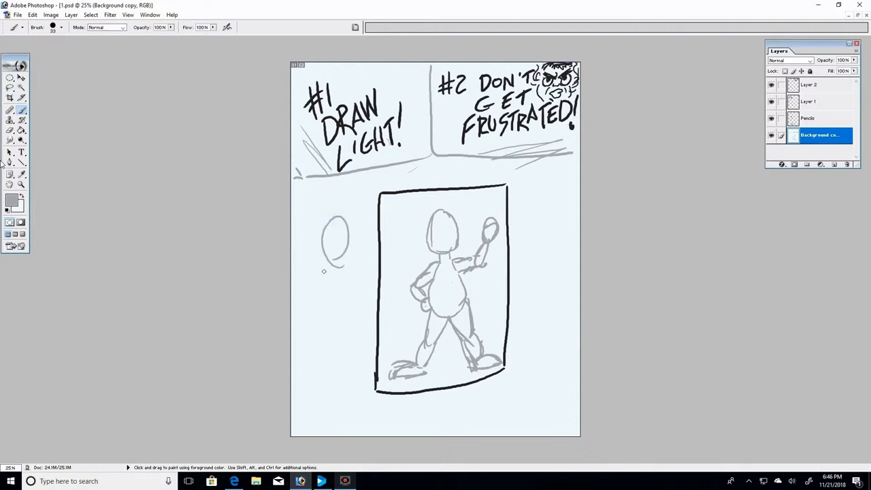
Step: Paint over the side oval and the balloon figure in the pale background color with the brush enlarged to 94 px
left_click(21, 196)
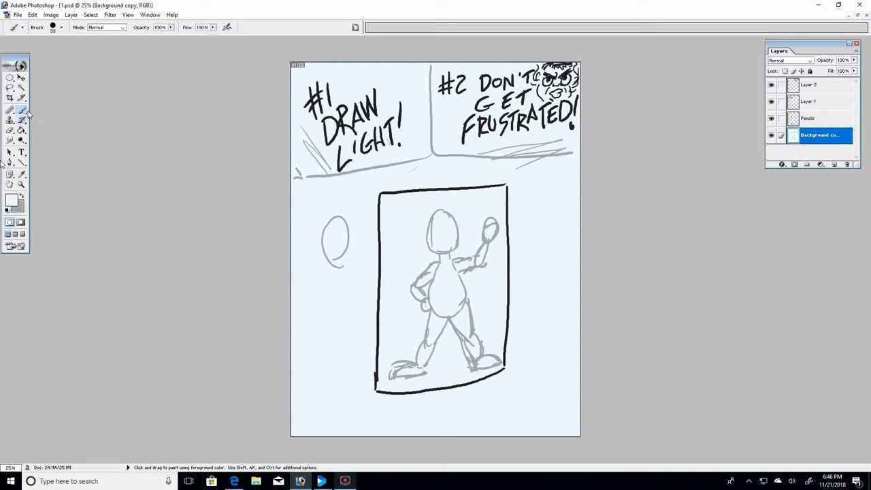
left_click(61, 28)
left_click_drag(24, 51, 32, 51)
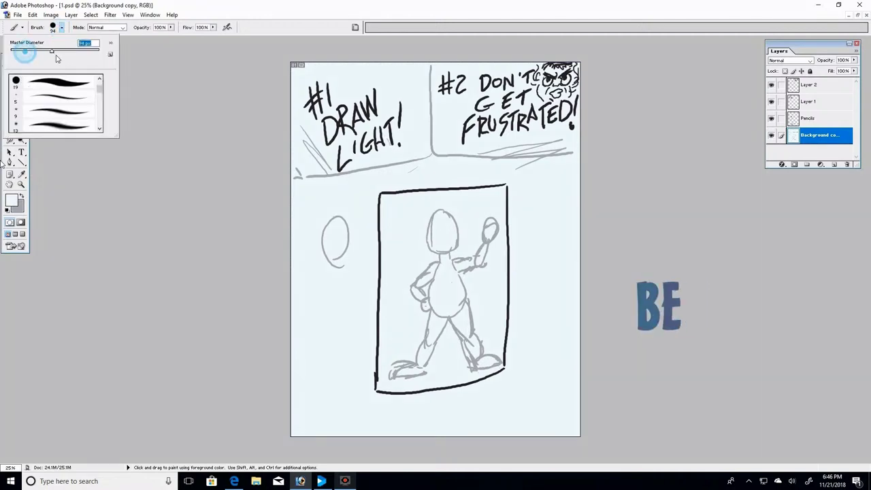
mouse_move(330, 219)
left_mouse_down()
mouse_move(331, 254)
mouse_move(321, 243)
mouse_move(343, 255)
mouse_move(338, 212)
left_mouse_up()
mouse_move(407, 233)
left_mouse_down()
mouse_move(438, 211)
mouse_move(445, 238)
mouse_move(454, 218)
mouse_move(453, 259)
mouse_move(419, 286)
mouse_move(419, 268)
mouse_move(430, 311)
mouse_move(436, 273)
mouse_move(423, 274)
mouse_move(416, 290)
mouse_move(448, 323)
mouse_move(452, 309)
mouse_move(422, 382)
mouse_move(383, 375)
mouse_move(399, 378)
mouse_move(407, 360)
mouse_move(415, 373)
mouse_move(427, 326)
mouse_move(444, 323)
mouse_move(409, 265)
mouse_move(417, 305)
mouse_move(463, 254)
mouse_move(464, 276)
mouse_move(483, 260)
mouse_move(486, 225)
left_mouse_up()
mouse_move(490, 257)
left_mouse_down()
mouse_move(454, 261)
mouse_move(493, 359)
mouse_move(474, 371)
mouse_move(488, 369)
mouse_move(464, 347)
mouse_move(476, 362)
mouse_move(500, 365)
left_mouse_up()
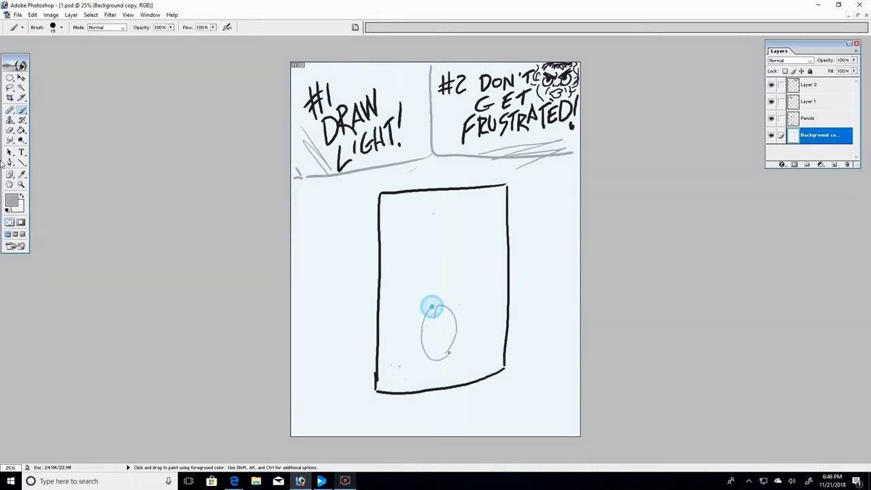
Step: With a 19 px gray brush, sketch an upside-down falling balloon figure with an egg-shaped head, torso, spread arms and raised legs
mouse_move(447, 353)
left_mouse_down()
mouse_move(428, 331)
mouse_move(436, 295)
left_mouse_up()
mouse_move(443, 301)
left_mouse_down()
mouse_move(435, 289)
mouse_move(430, 295)
mouse_move(450, 228)
mouse_move(452, 295)
mouse_move(470, 347)
left_mouse_up()
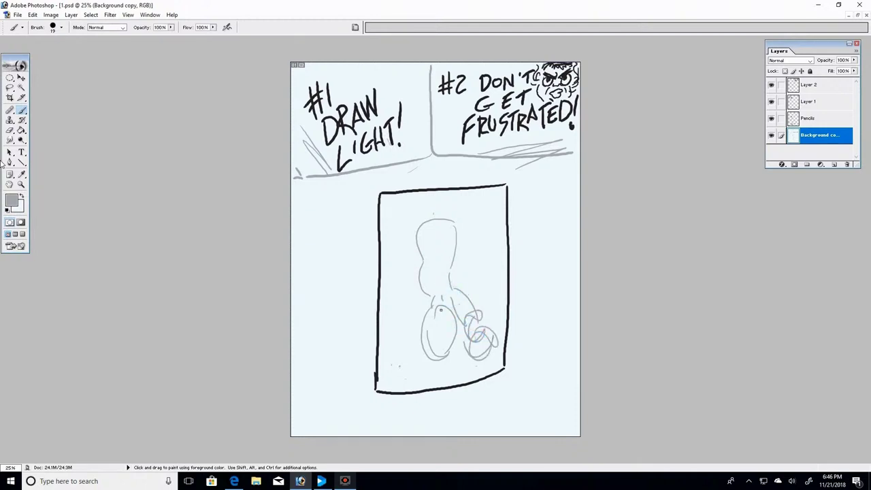
mouse_move(416, 290)
left_mouse_down()
mouse_move(401, 295)
mouse_move(398, 318)
mouse_move(412, 305)
left_mouse_up()
mouse_move(393, 317)
left_mouse_down()
mouse_move(401, 316)
mouse_move(405, 335)
left_mouse_up()
mouse_move(419, 218)
left_mouse_down()
mouse_move(403, 263)
mouse_move(411, 211)
mouse_move(405, 237)
mouse_move(387, 213)
left_mouse_up()
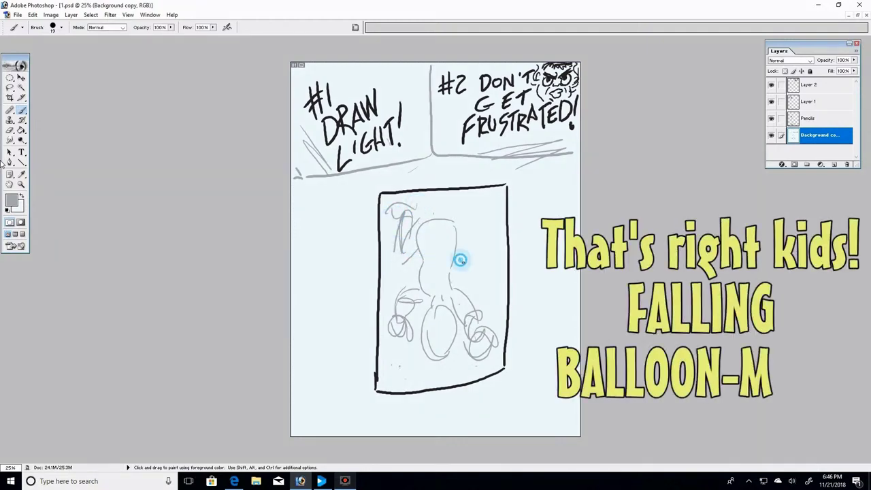
mouse_move(460, 259)
left_mouse_down()
mouse_move(479, 222)
mouse_move(467, 229)
mouse_move(463, 200)
mouse_move(486, 195)
left_mouse_up()
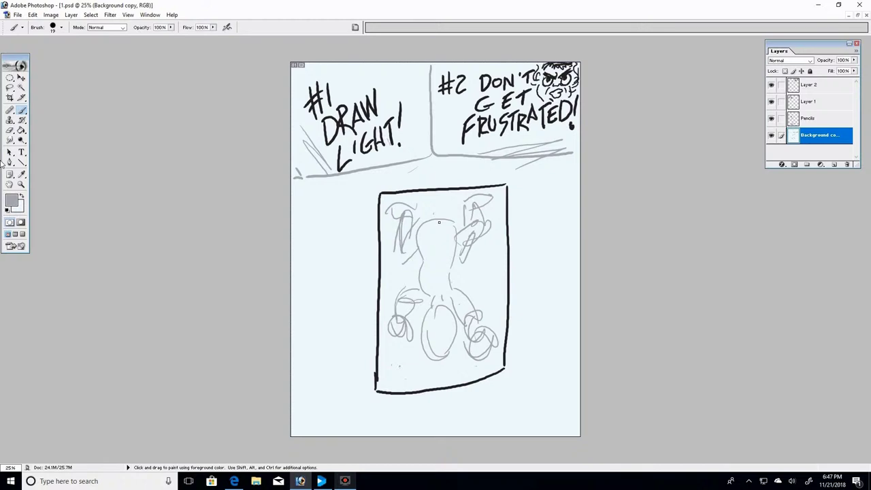
Step: Switch to the pale background color, enlarge the brush to 96 px, and paint over the falling balloon figure
left_click(21, 197)
left_click(63, 26)
left_click_drag(21, 52, 52, 51)
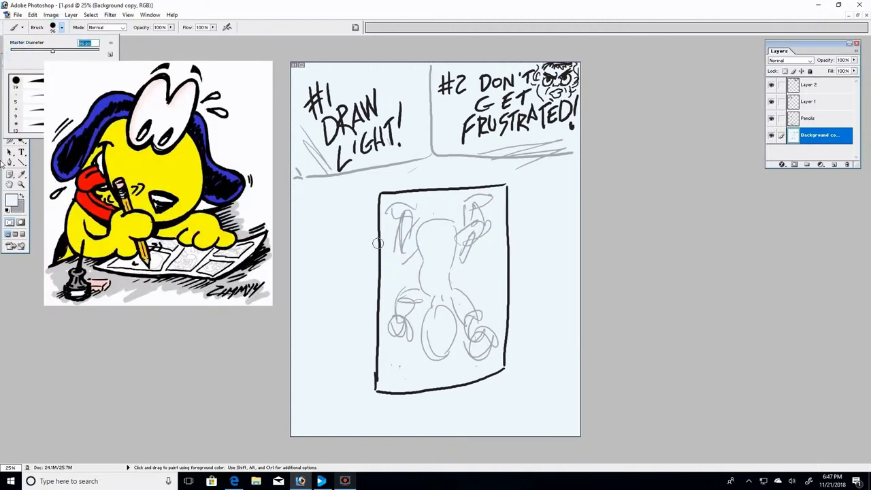
key("Return")
left_click_drag(388, 205, 402, 222)
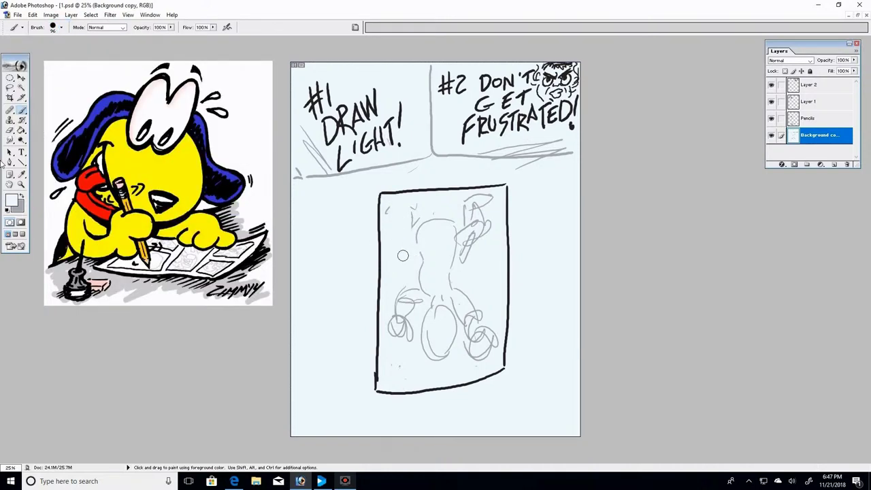